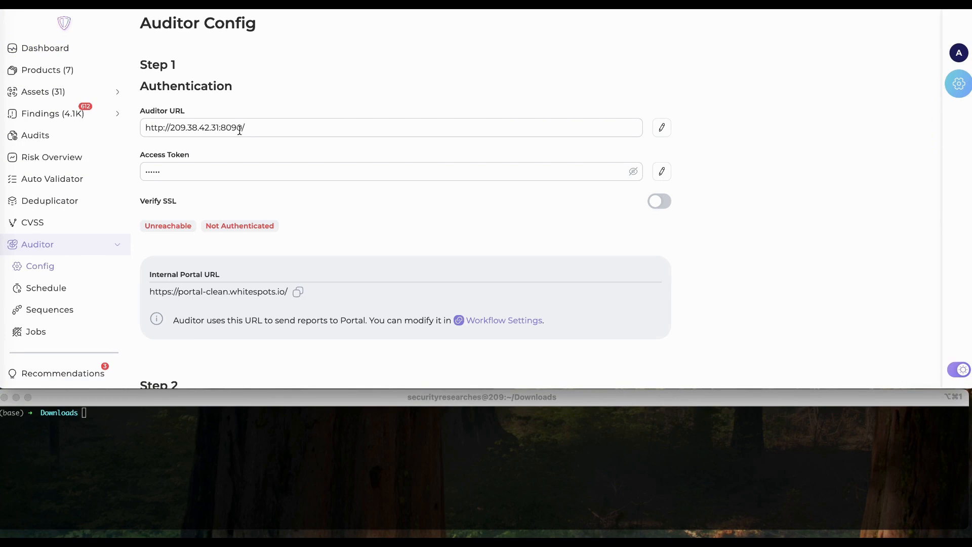
- Change the Auditor URL port from 8090 to 8080 and save it
click(240, 129)
key(BackSpace)
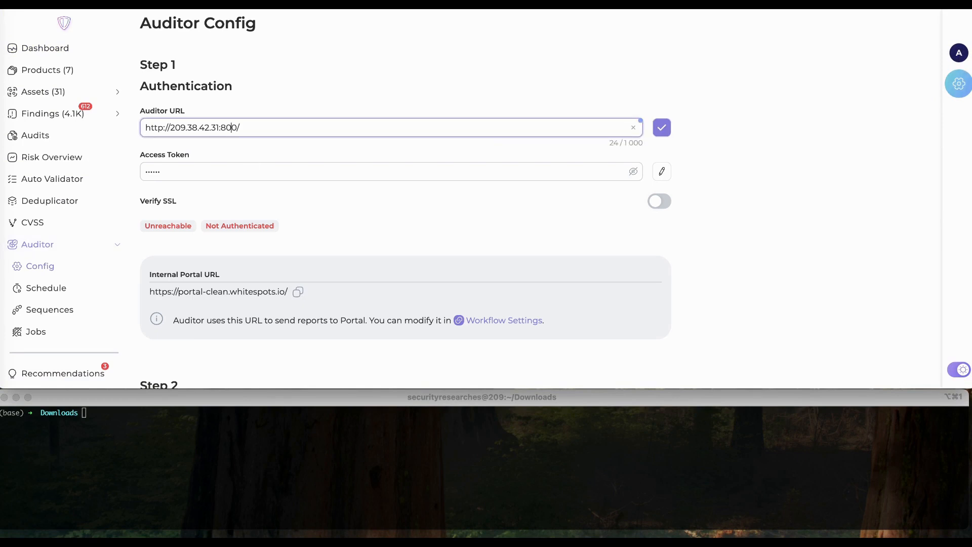
text(8)
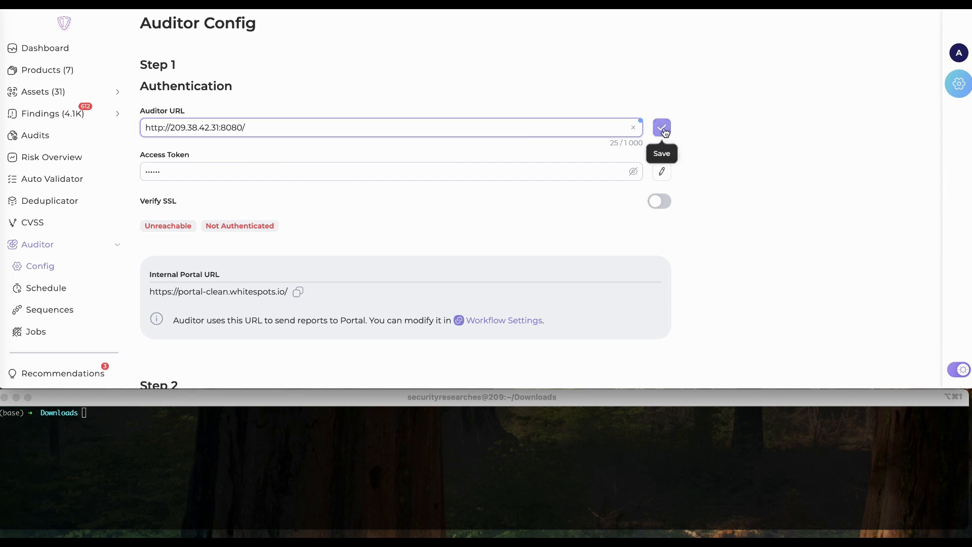
click(662, 127)
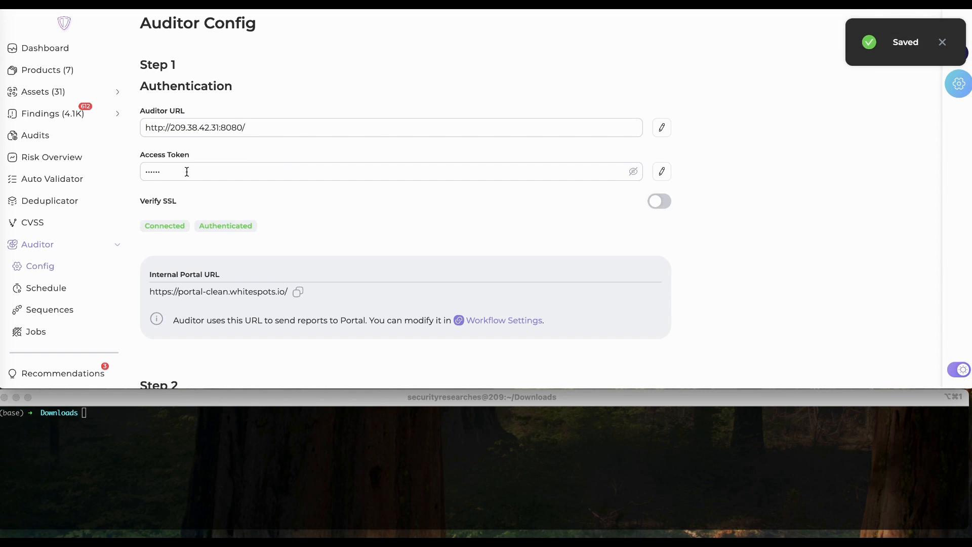
- Check the Auditor now shows Connected and Authenticated, then scroll down to Step 2
scroll(186, 172, down, 1)
double_click(165, 205)
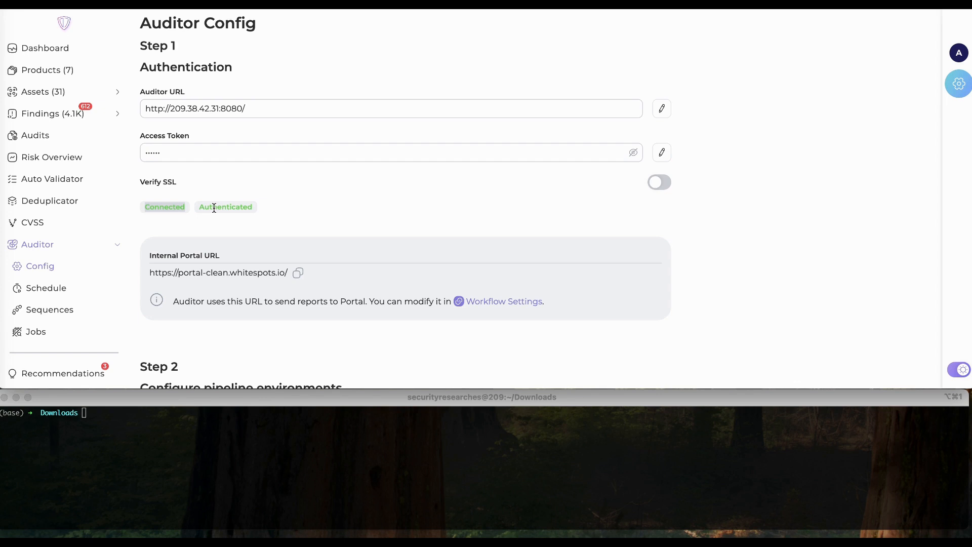
click(294, 224)
scroll(294, 224, down, 1)
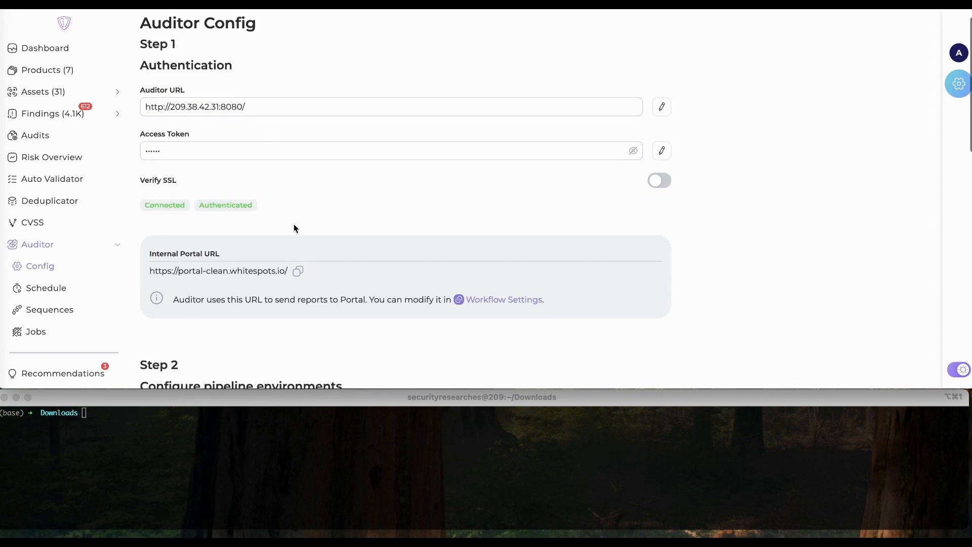
scroll(294, 227, down, 5)
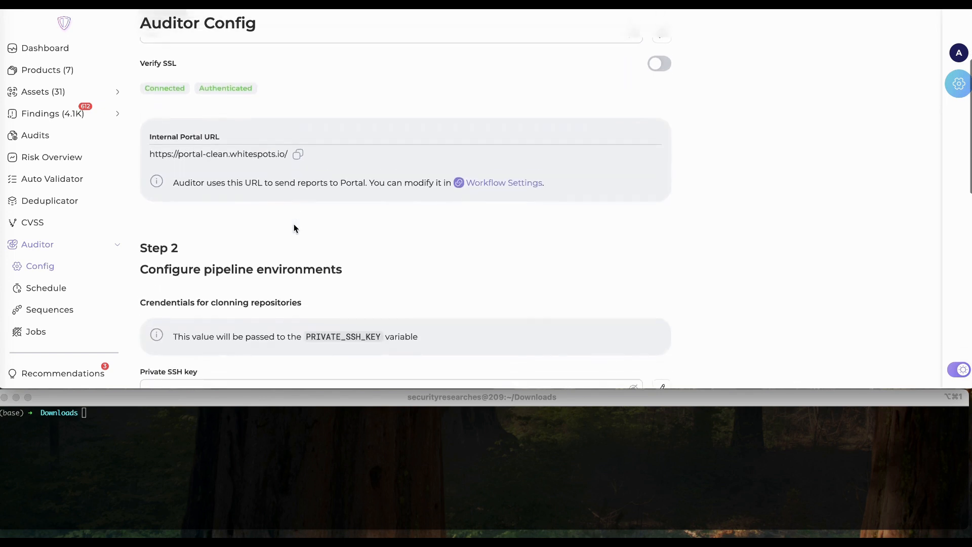
scroll(293, 228, down, 2)
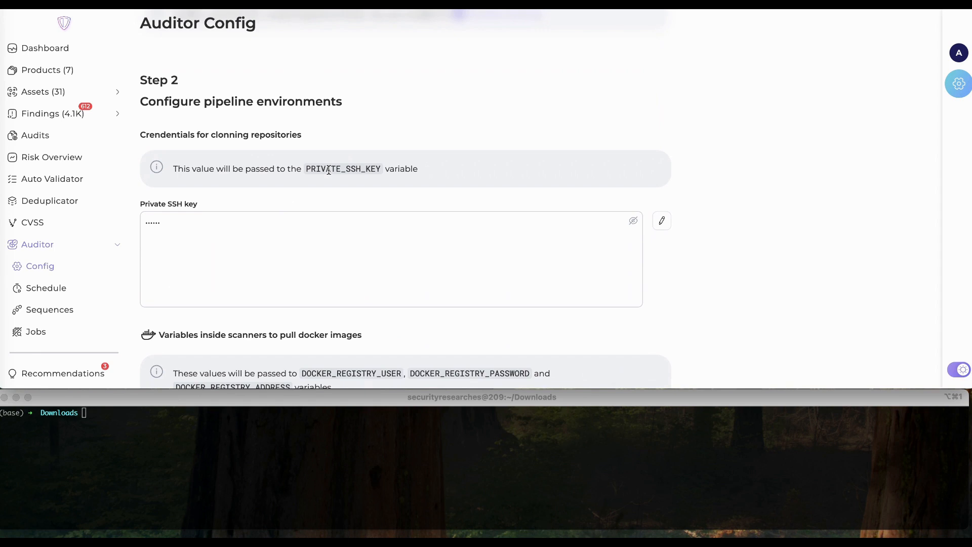
key(super+Tab)
- Generate an ed25519 key pair with ssh-keygen at /tmp/id_ed, with an empty passphrase
text(ssh-keygen)
key(Return)
text(/)
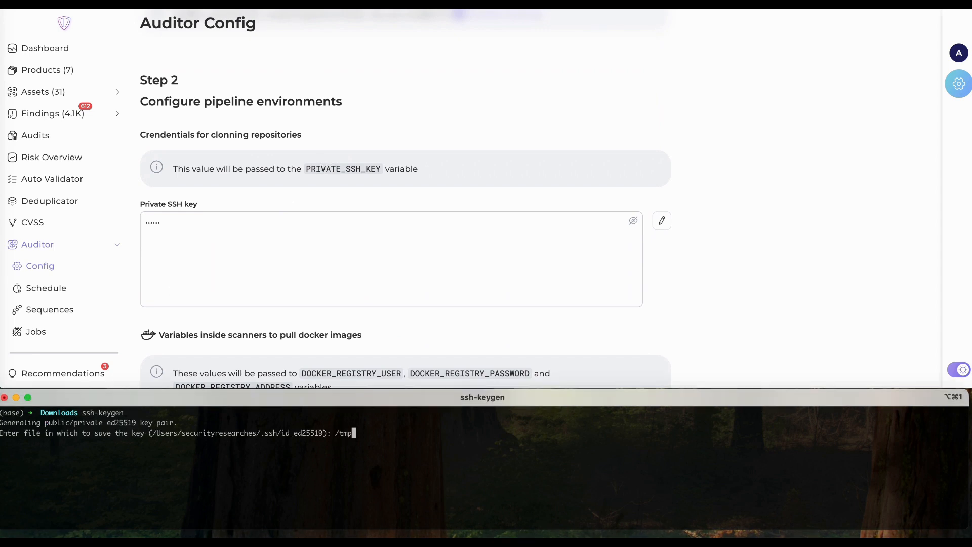
text(tmp/id_ed)
key(Return)
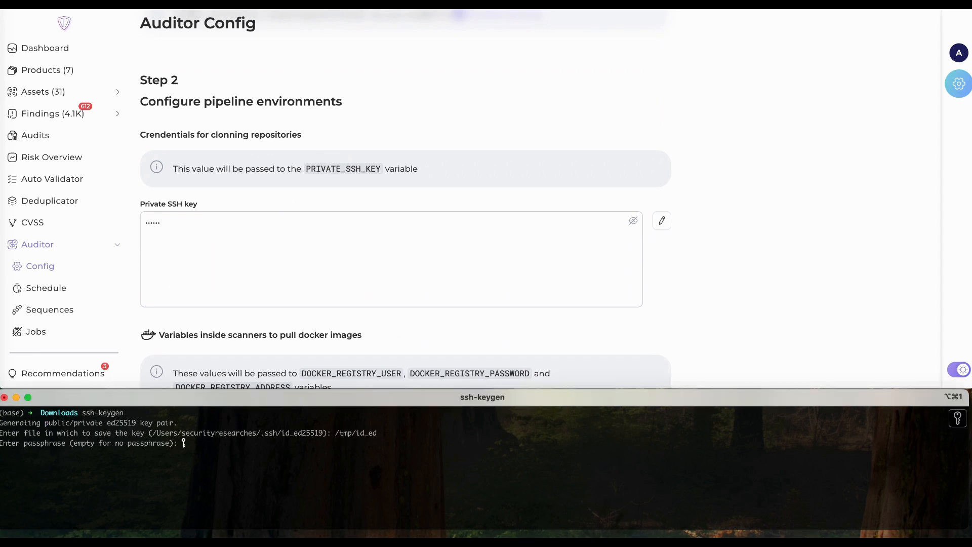
key(Return)
key(Return)
- Print the id_ed private key and save it as the Auditor's Private SSH key
text(cd /tmp)
key(Return)
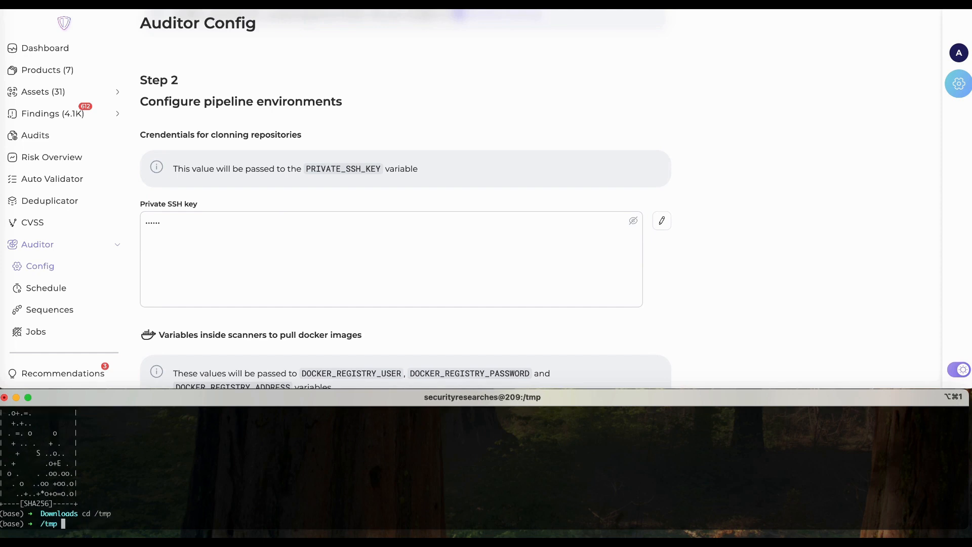
text(ls)
key(Return)
text(cat id_ed)
key(Return)
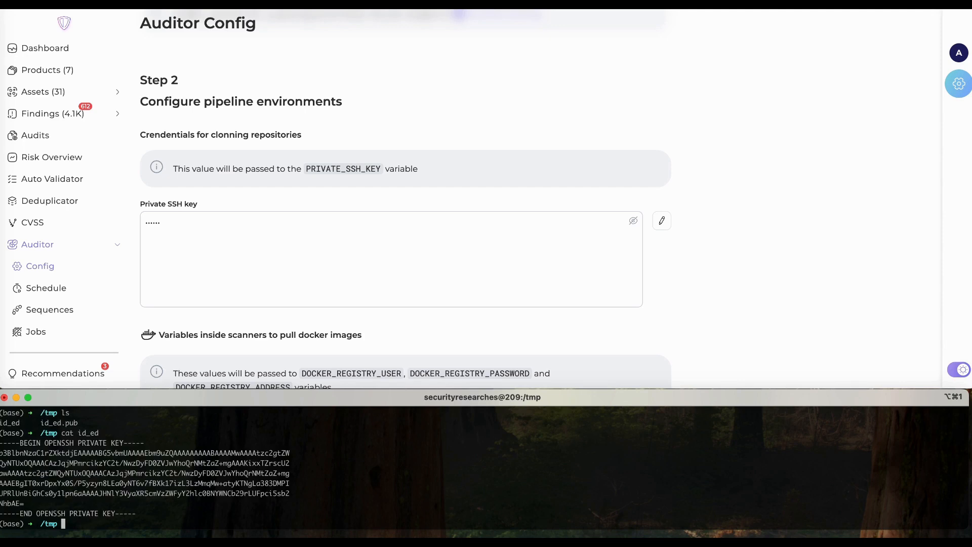
drag(144, 512, 1, 443)
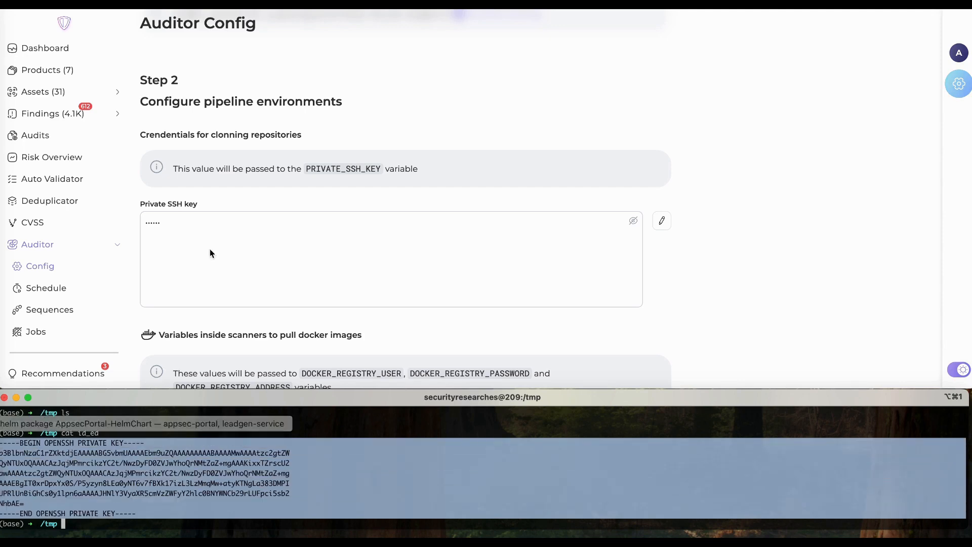
click(252, 233)
key(super+v)
click(661, 221)
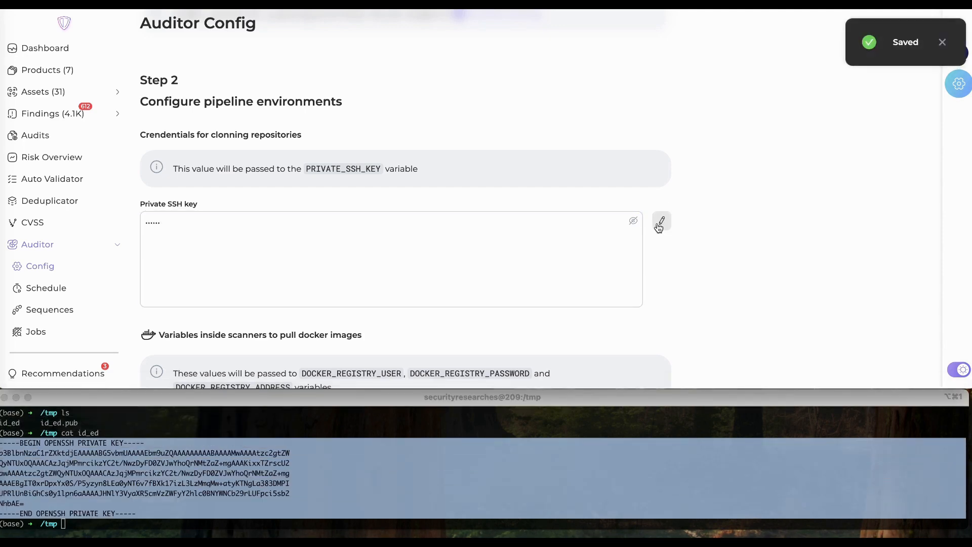
- Print the id_ed.pub public key and copy its ssh-ed25519 line
click(258, 509)
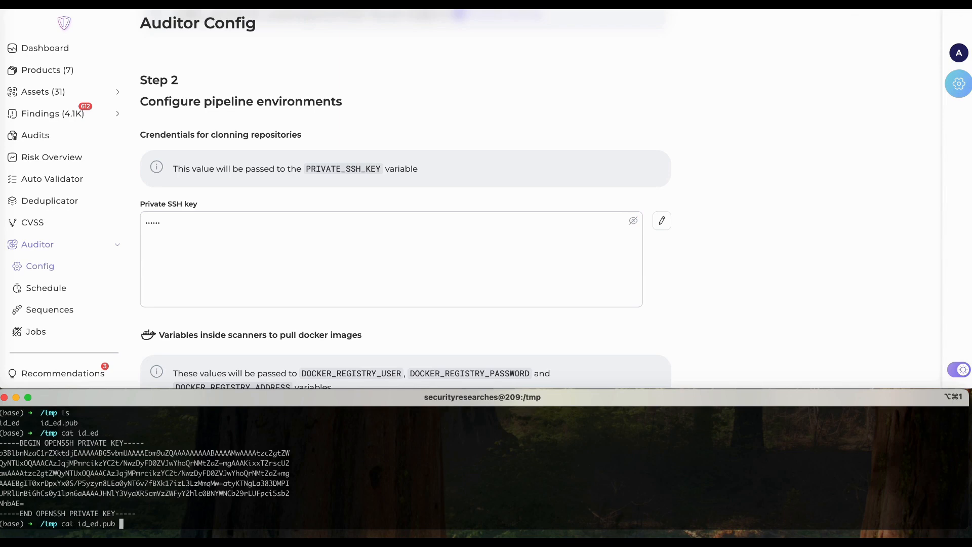
key(Return)
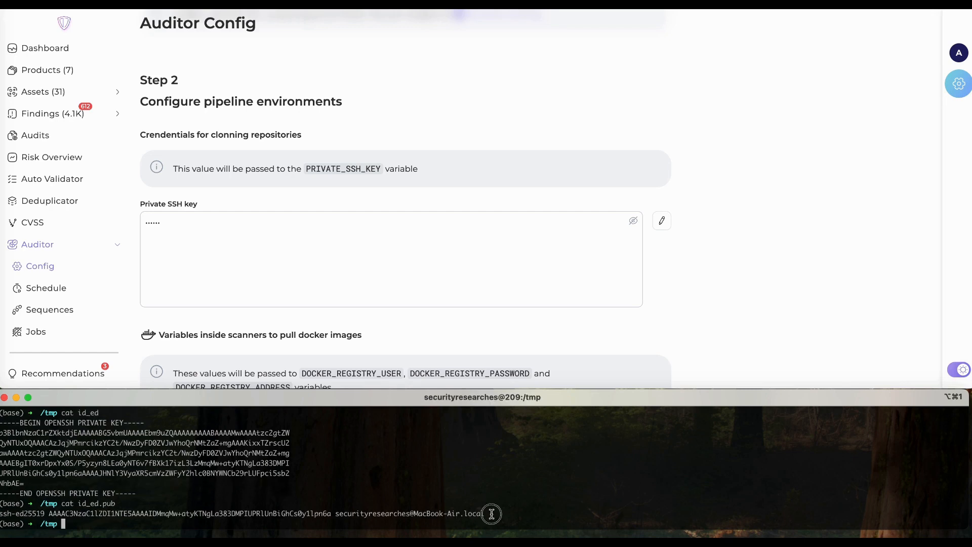
drag(491, 514, 1, 514)
key(super+c)
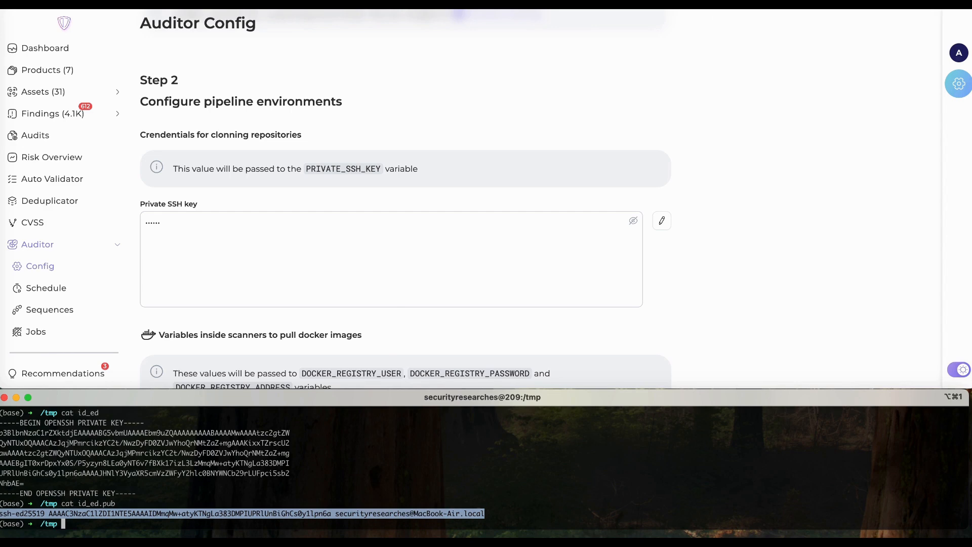
key(super+Tab)
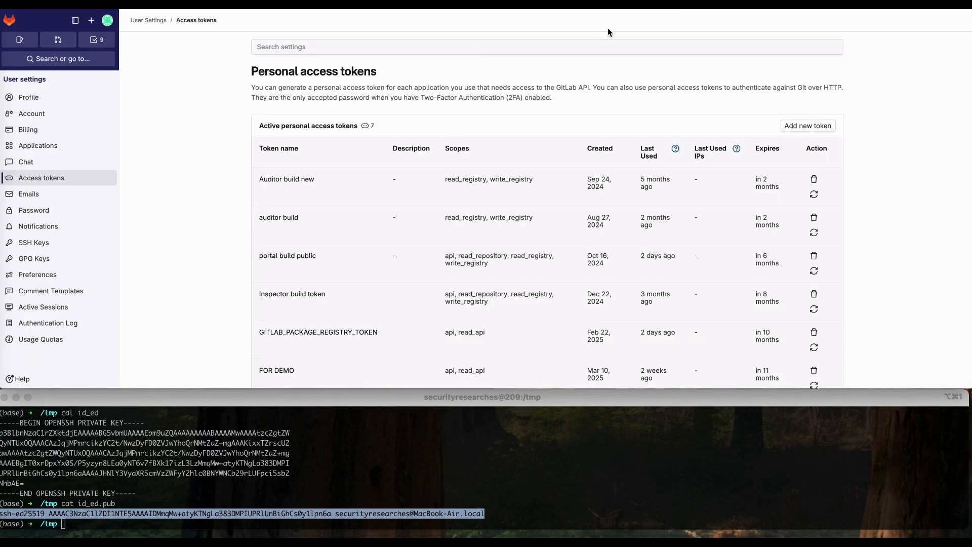
click(107, 21)
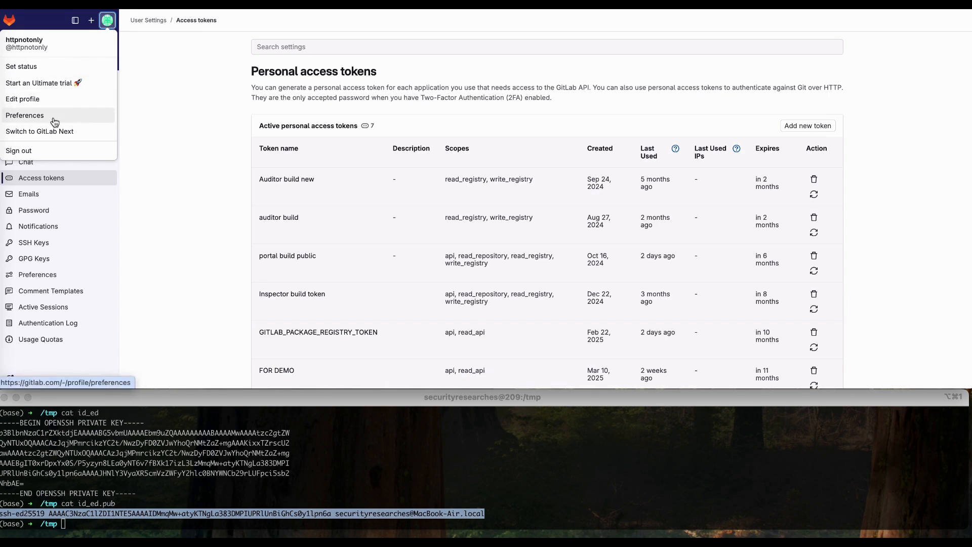
- Start a new SSH key in GitLab's SSH Keys settings and paste the public key
click(146, 152)
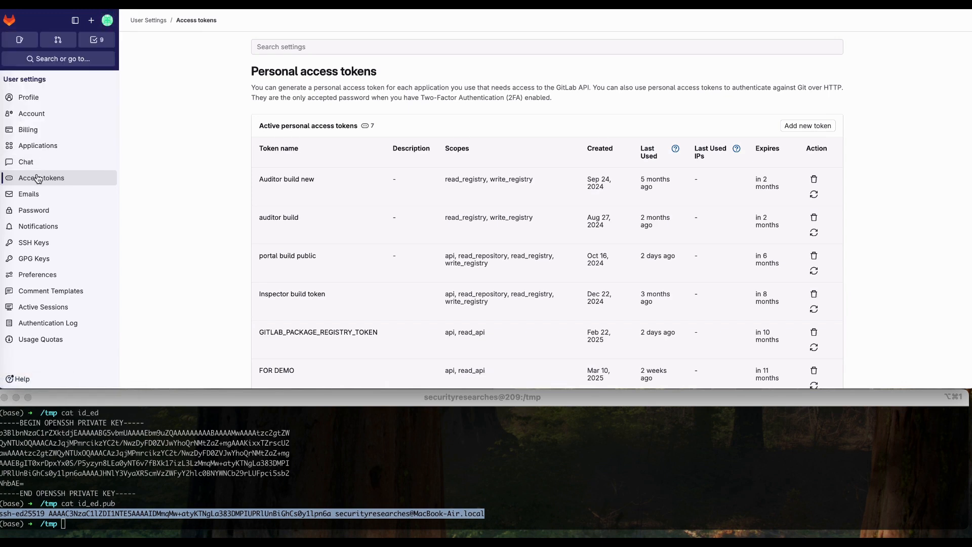
click(30, 246)
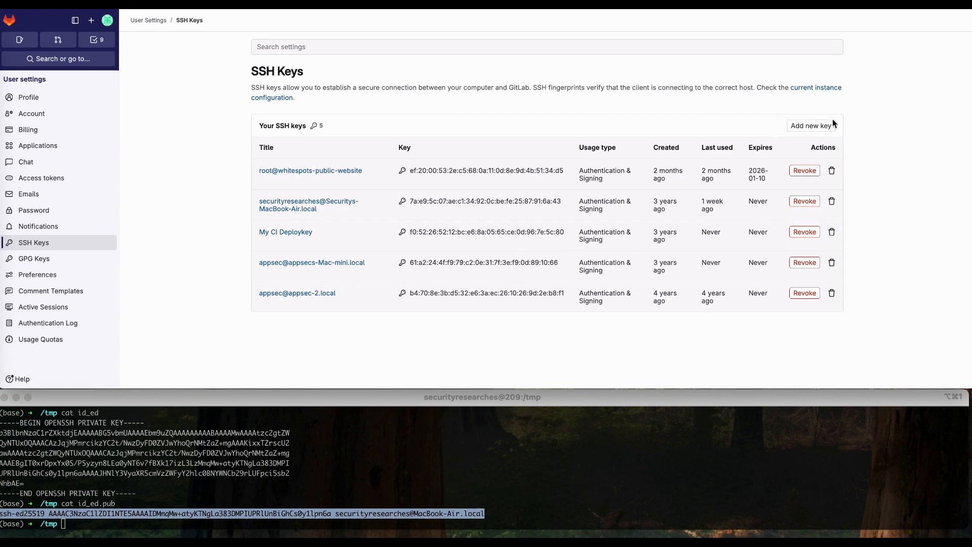
click(810, 126)
click(387, 230)
key(super+v)
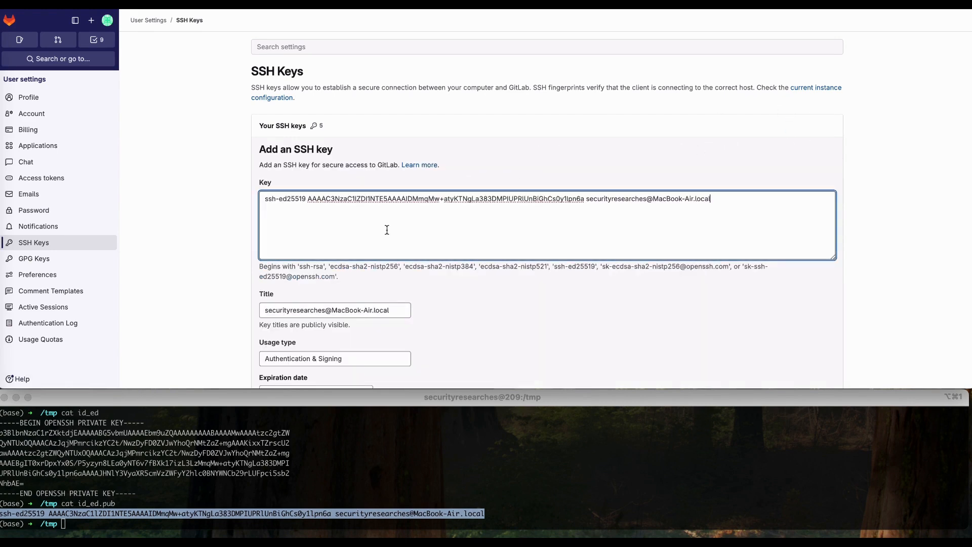
- Title the new key 'test' and add it, expiring 2026-03-27
click(361, 310)
key(super+a)
text(test)
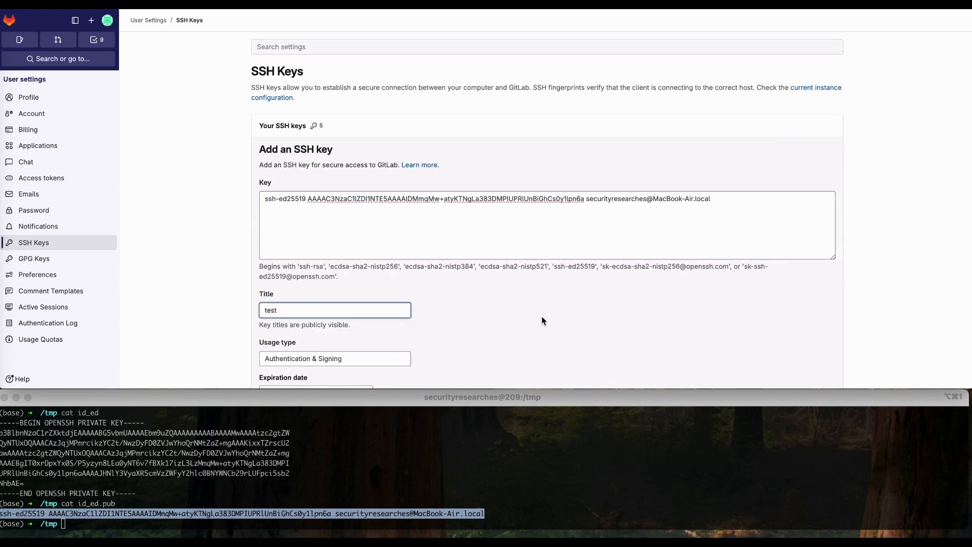
scroll(541, 320, down, 5)
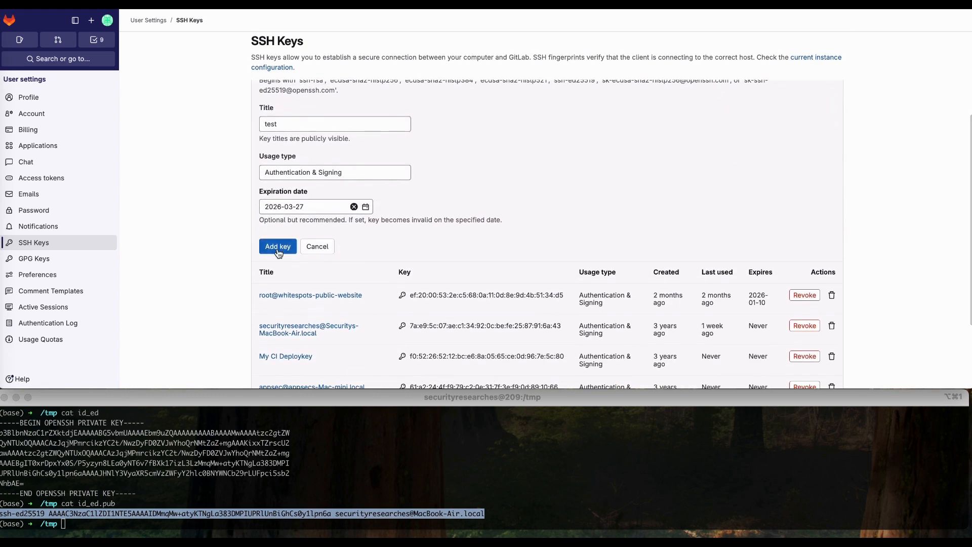
click(278, 247)
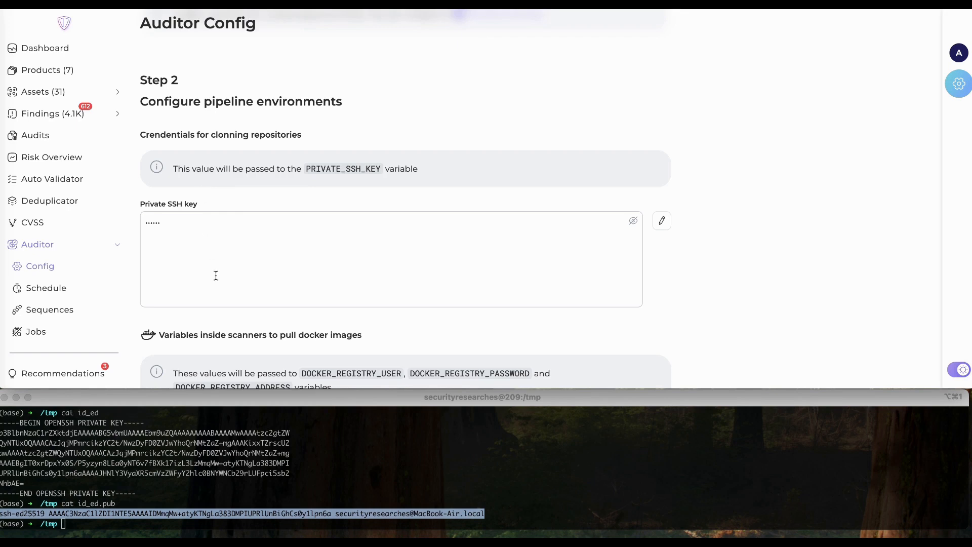
- Open the Code Downloader job from Auditor > Jobs and scroll to its Run command
scroll(215, 275, down, 1)
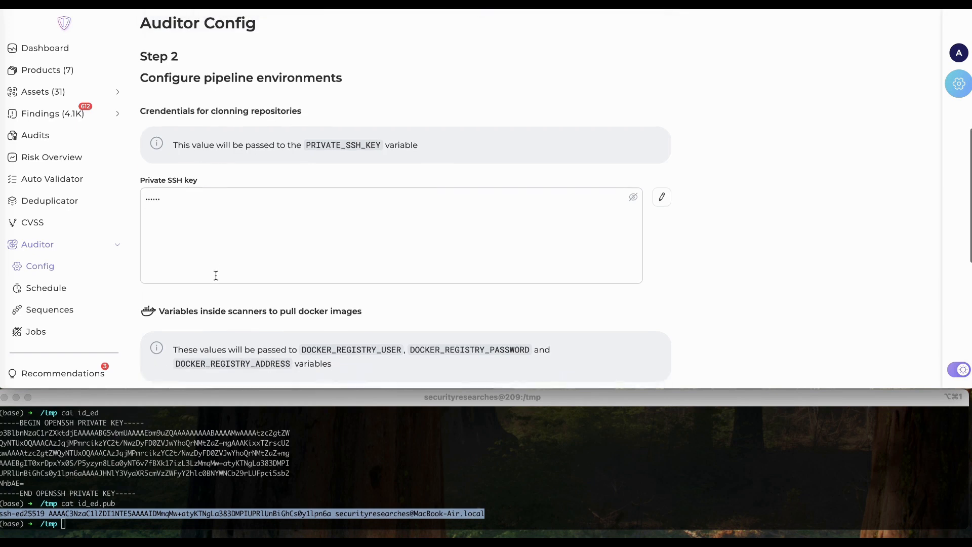
scroll(196, 237, down, 3)
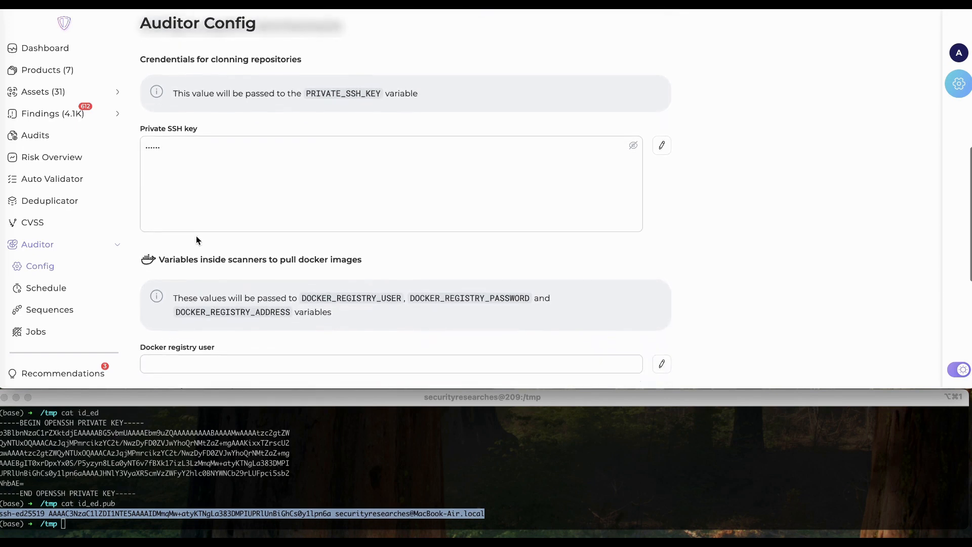
scroll(196, 238, down, 1)
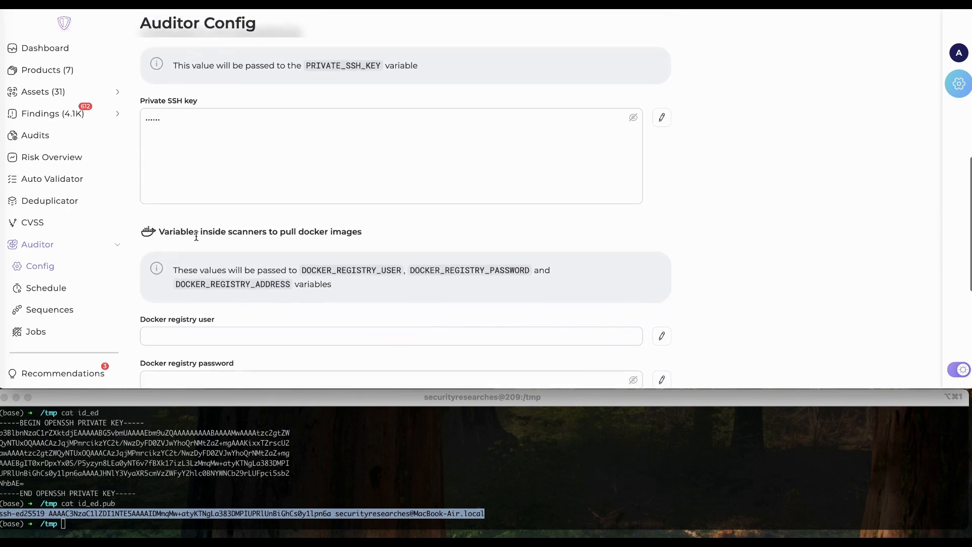
click(48, 335)
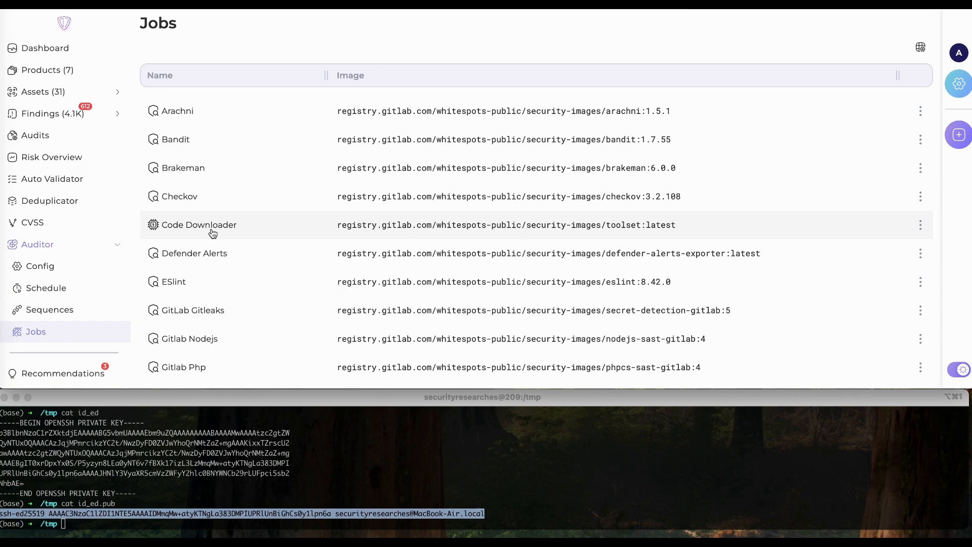
click(212, 232)
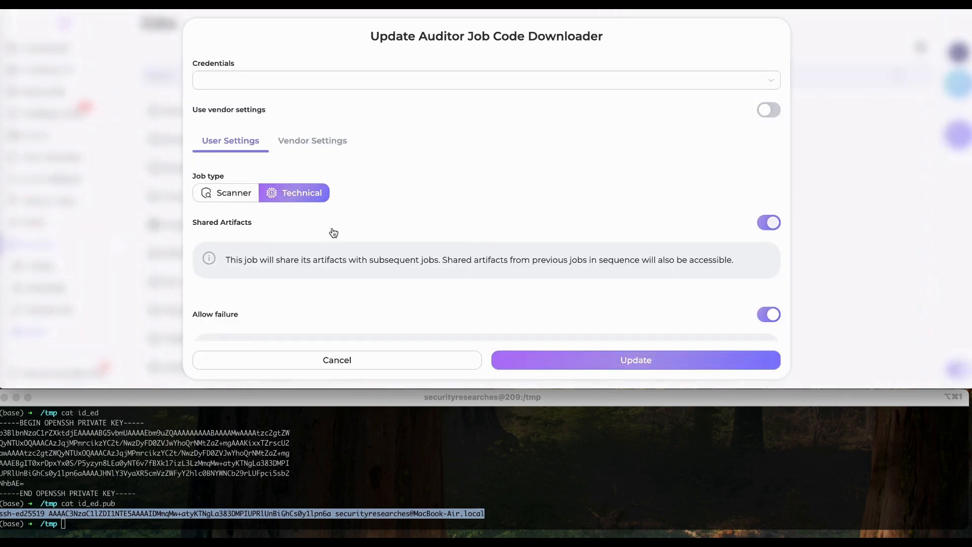
scroll(332, 228, down, 4)
scroll(332, 228, down, 5)
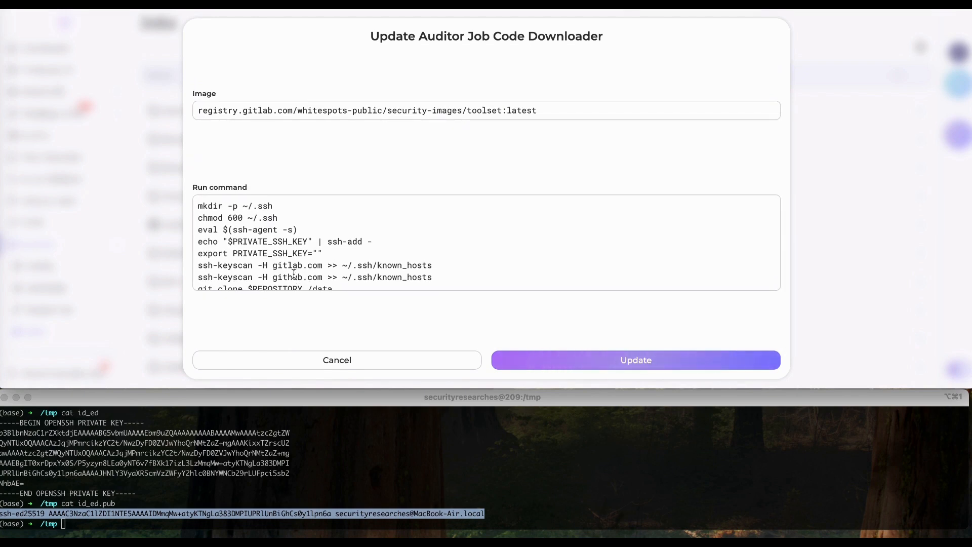
- Set the Run command's ssh-keyscan host to gitlab.com and save the Code Downloader job
click(279, 266)
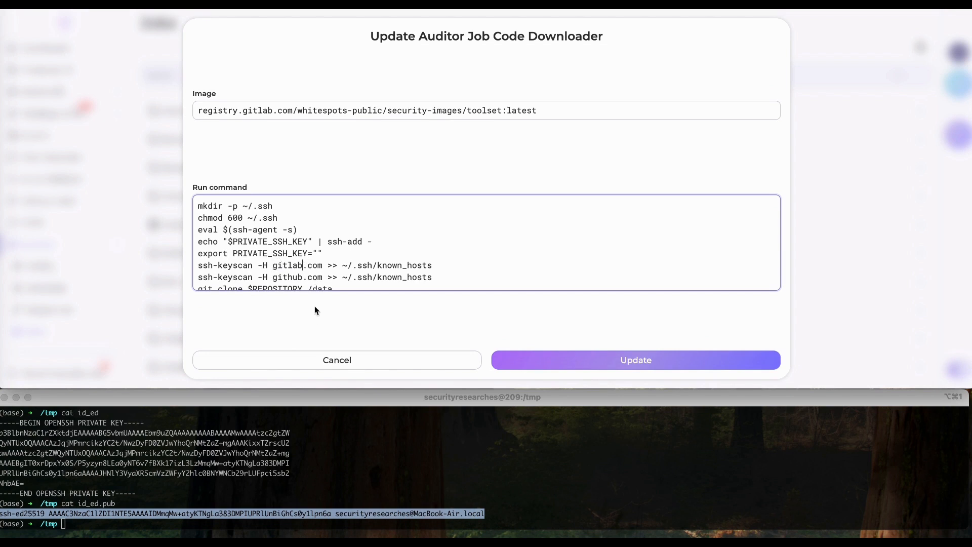
text(.compan)
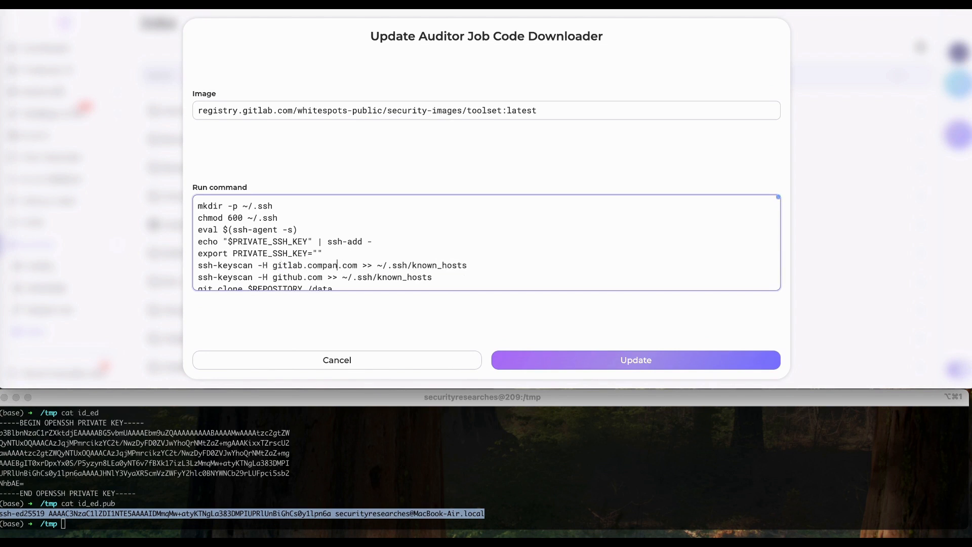
text(y)
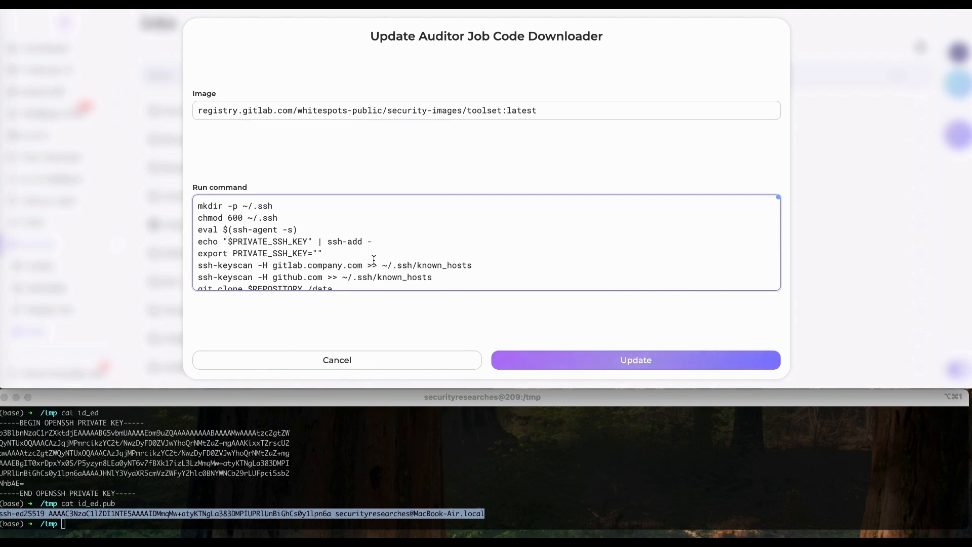
drag(364, 263, 273, 265)
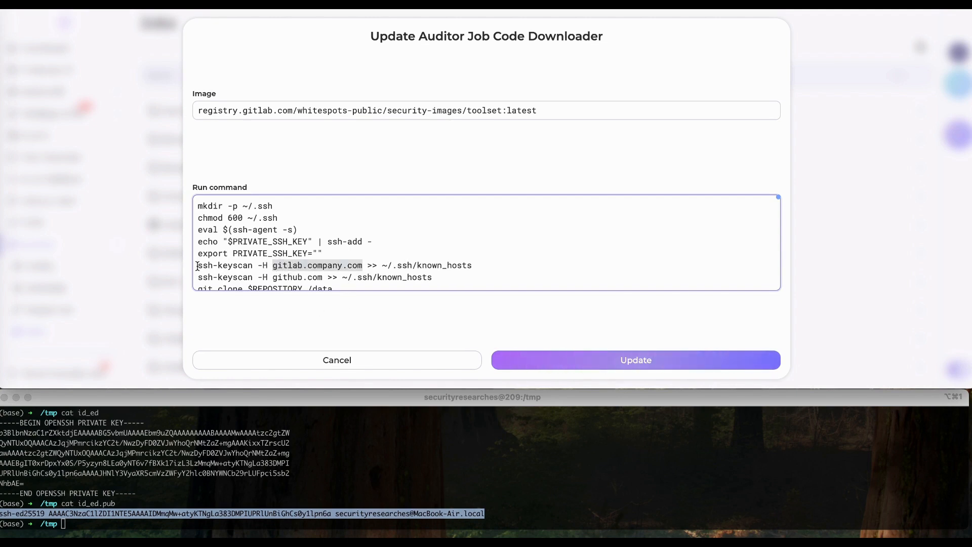
drag(198, 267, 353, 262)
click(353, 266)
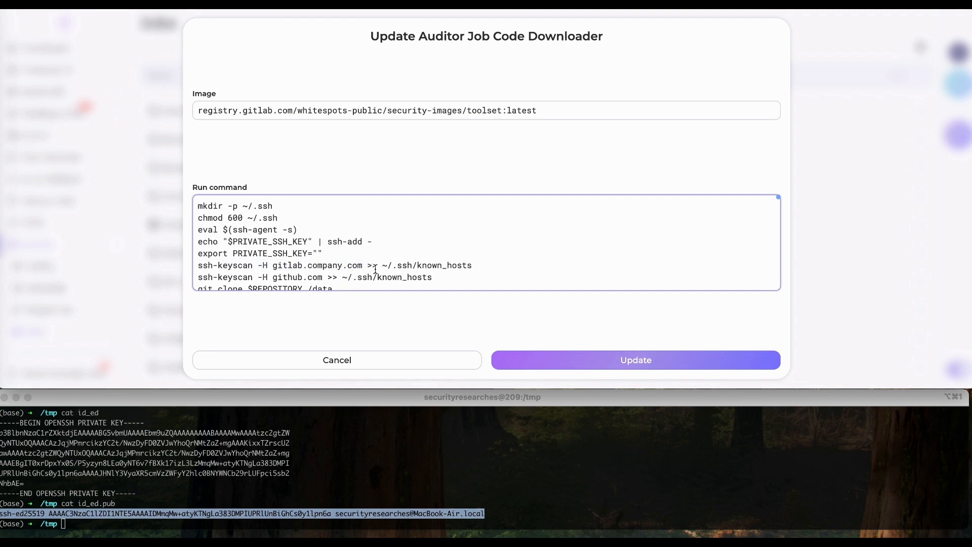
key(BackSpace)
key(BackSpace)
key(BackSpace)
key(BackSpace)
key(BackSpace)
key(BackSpace)
key(BackSpace)
key(BackSpace)
scroll(375, 269, down, 3)
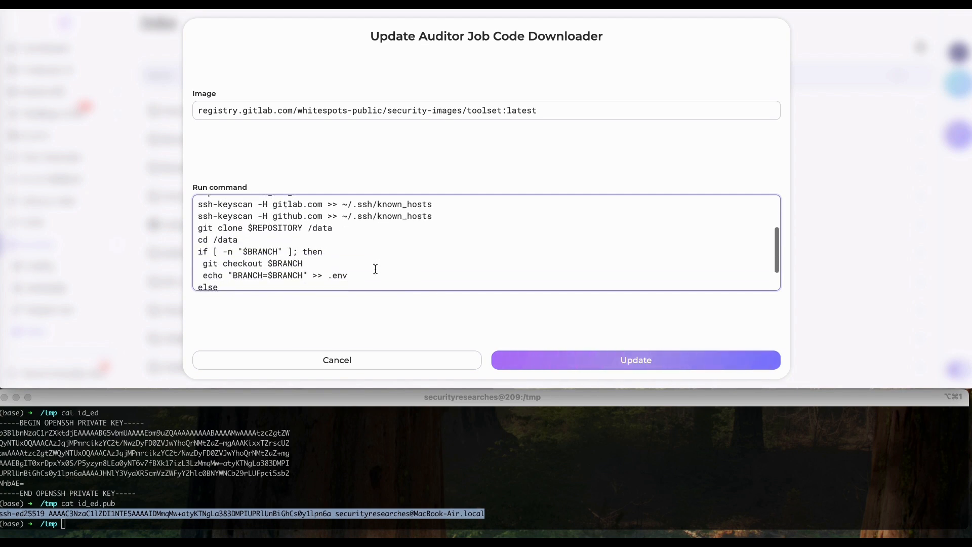
scroll(375, 268, down, 2)
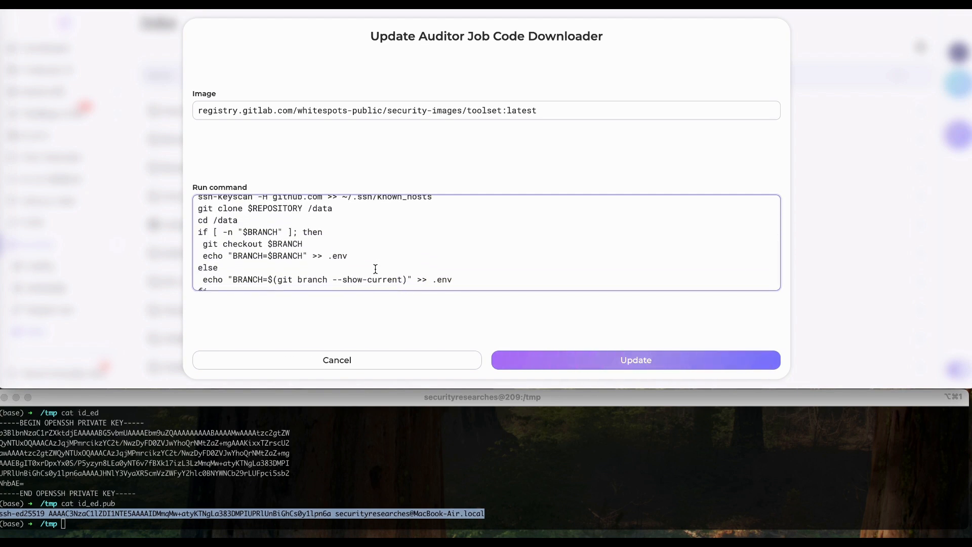
scroll(375, 269, down, 1)
scroll(375, 268, up, 5)
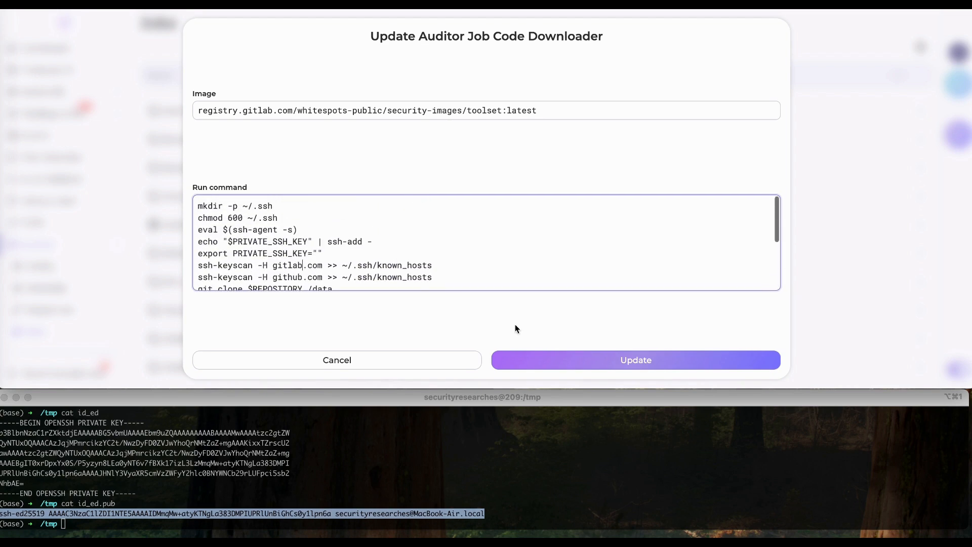
click(570, 362)
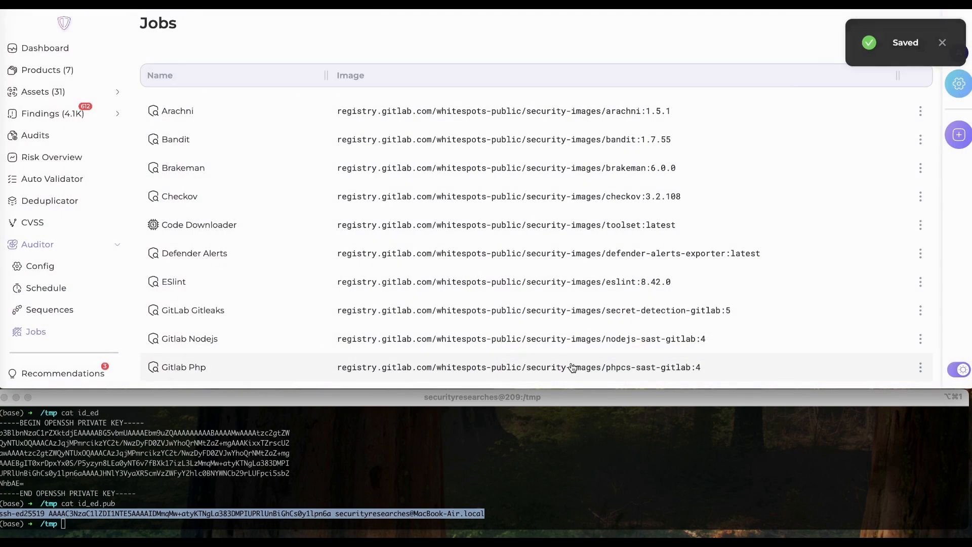
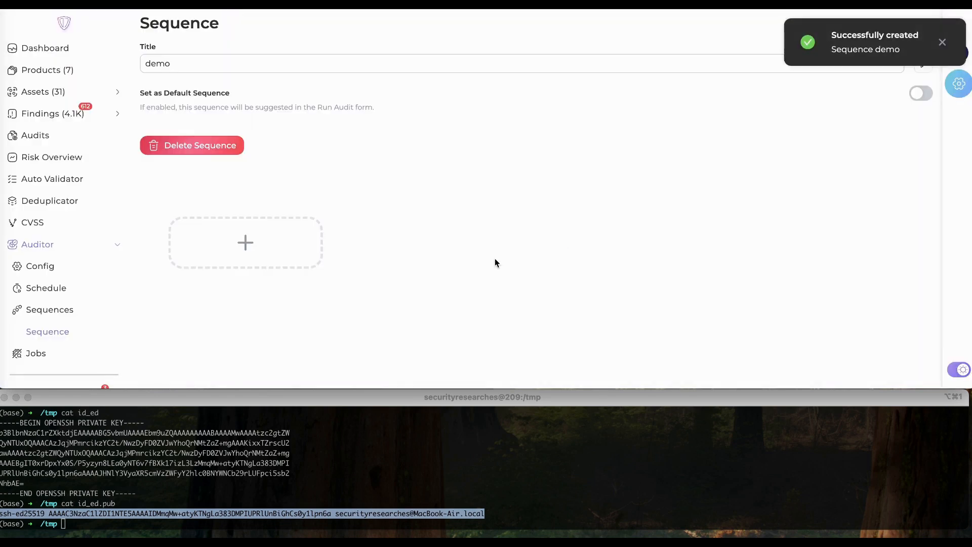
- Create the demo sequence with Code Downloader as its first job
click(289, 249)
click(389, 204)
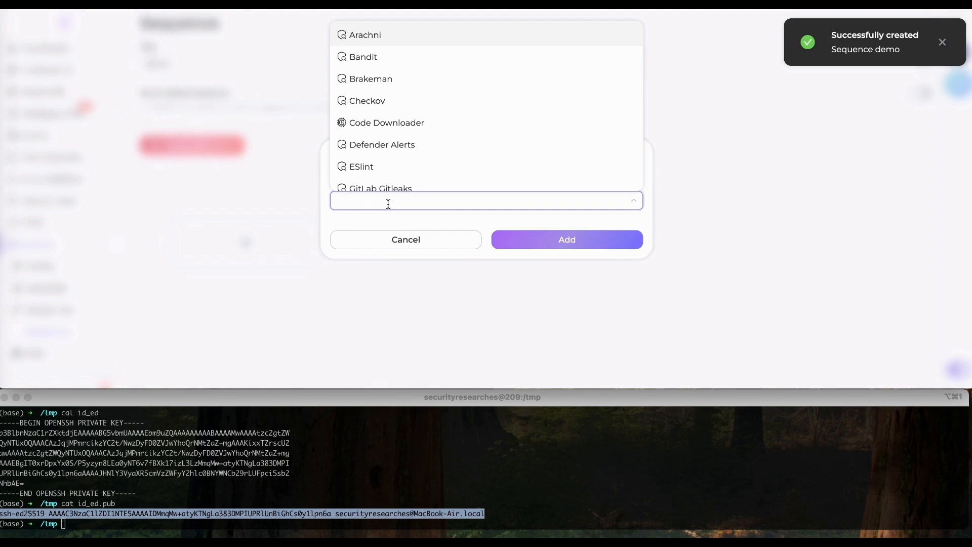
text(code)
click(362, 133)
click(527, 243)
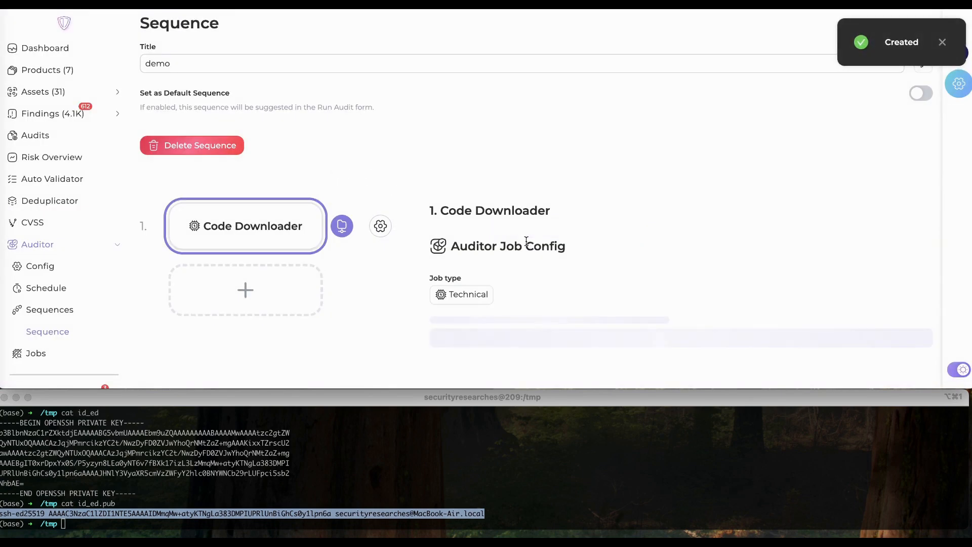
- Add Bandit as the sequence's second job
scroll(371, 262, down, 1)
click(298, 252)
click(383, 204)
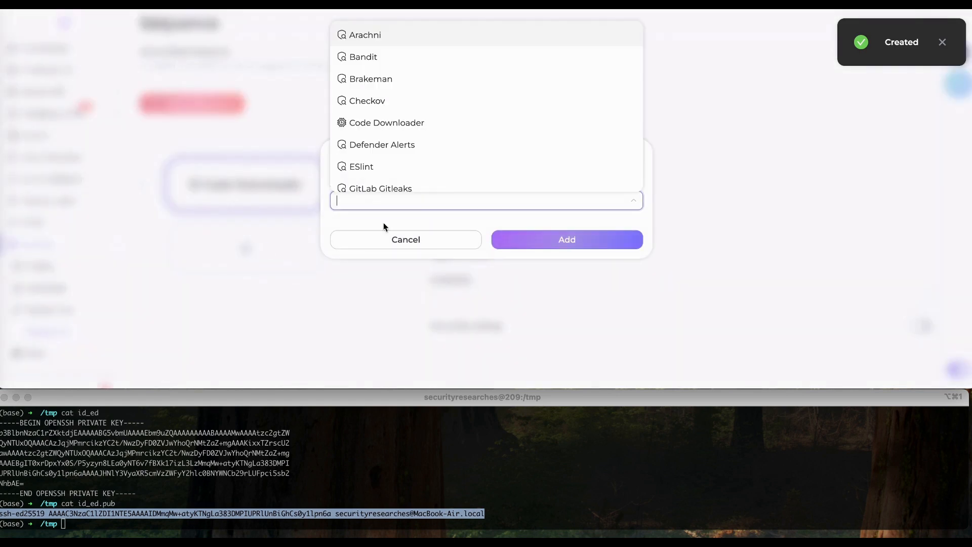
click(409, 61)
click(532, 248)
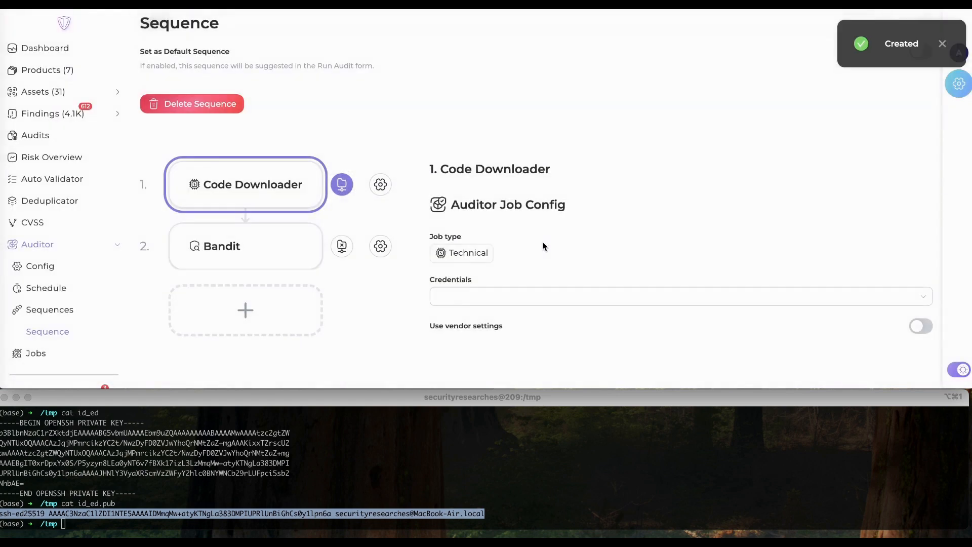
- Mark the Bandit job's REPOSITORY variable as required, leaving SCAN_TYPE as Bandit Scan
click(280, 249)
scroll(533, 287, down, 8)
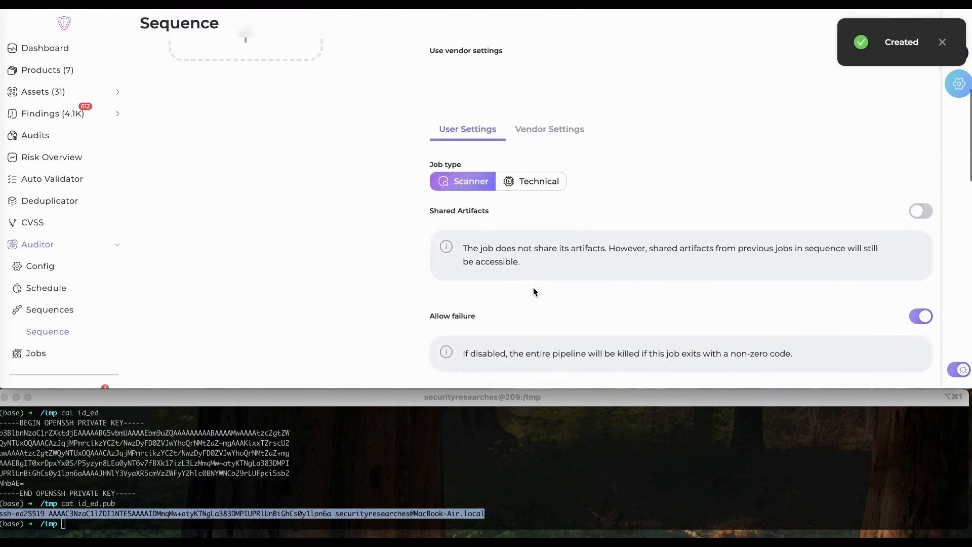
scroll(533, 287, down, 7)
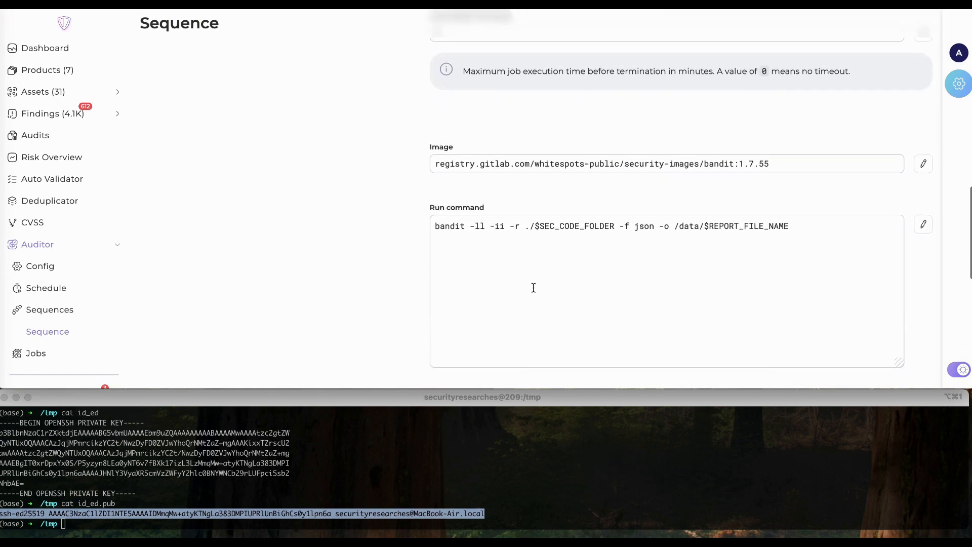
scroll(533, 287, down, 8)
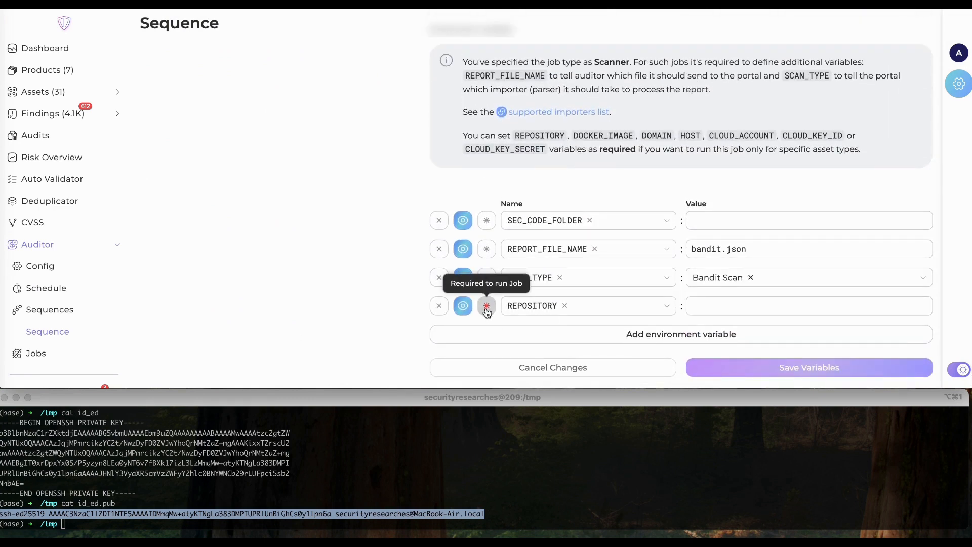
click(486, 307)
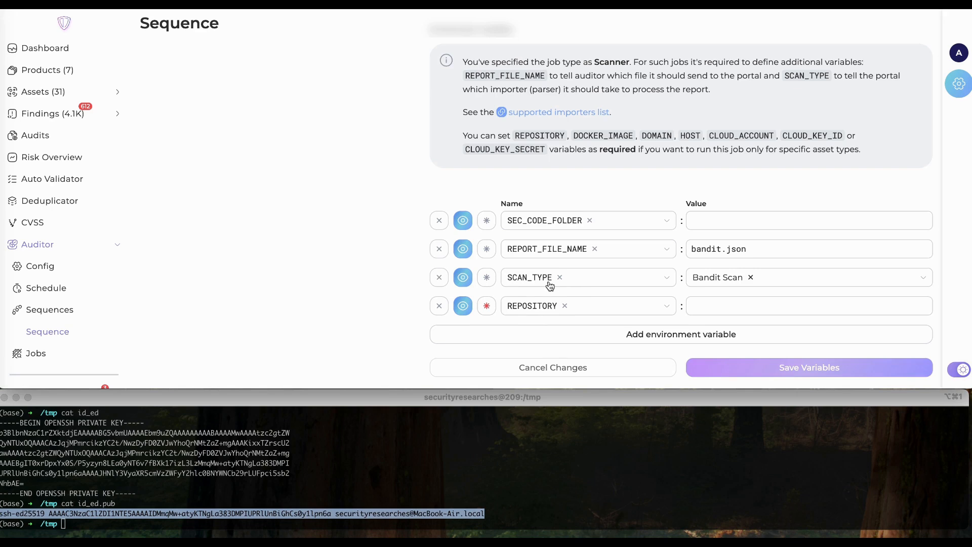
click(774, 279)
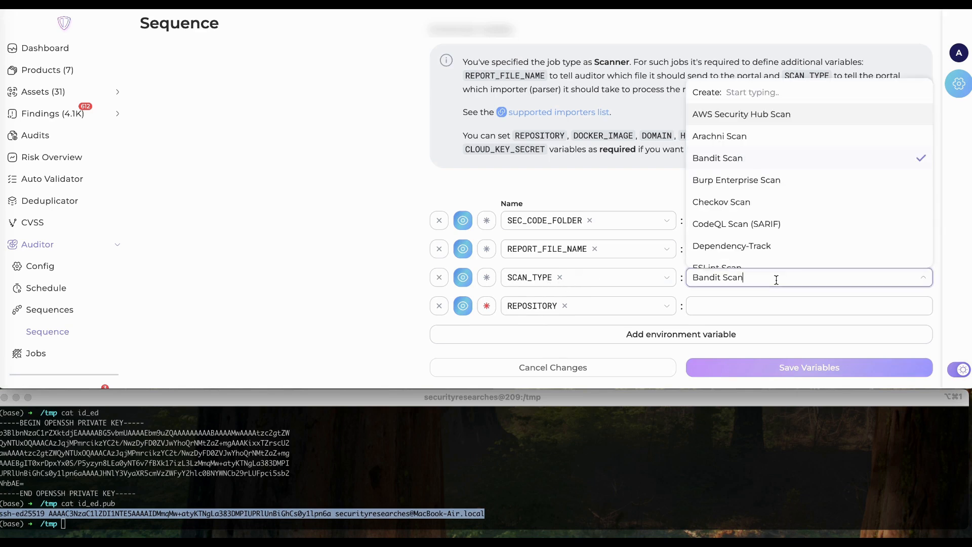
scroll(756, 163, down, 4)
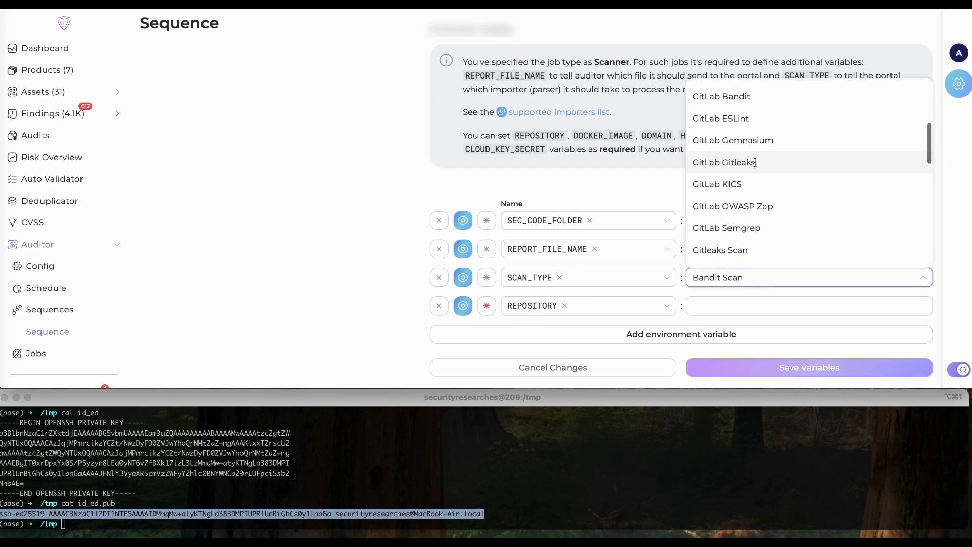
scroll(756, 166, up, 5)
scroll(756, 166, up, 1)
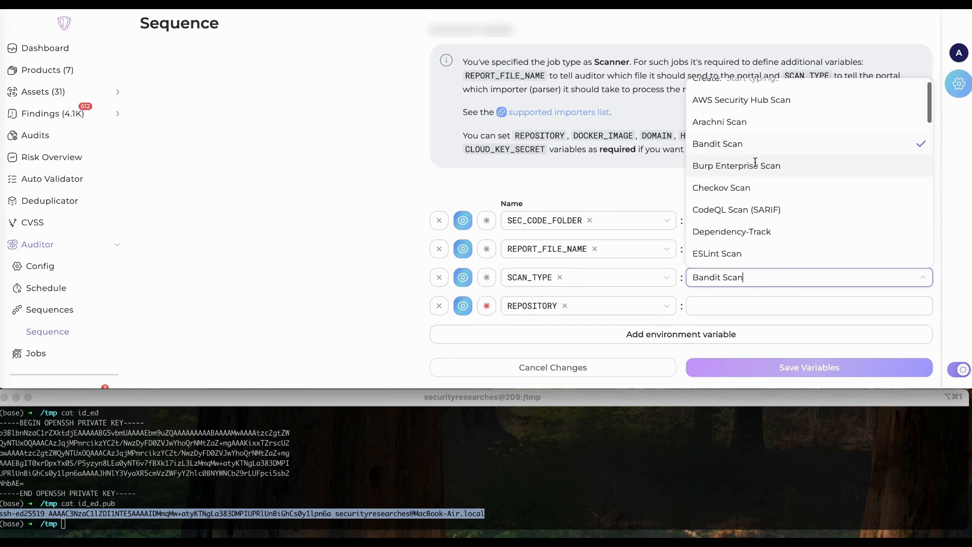
click(608, 196)
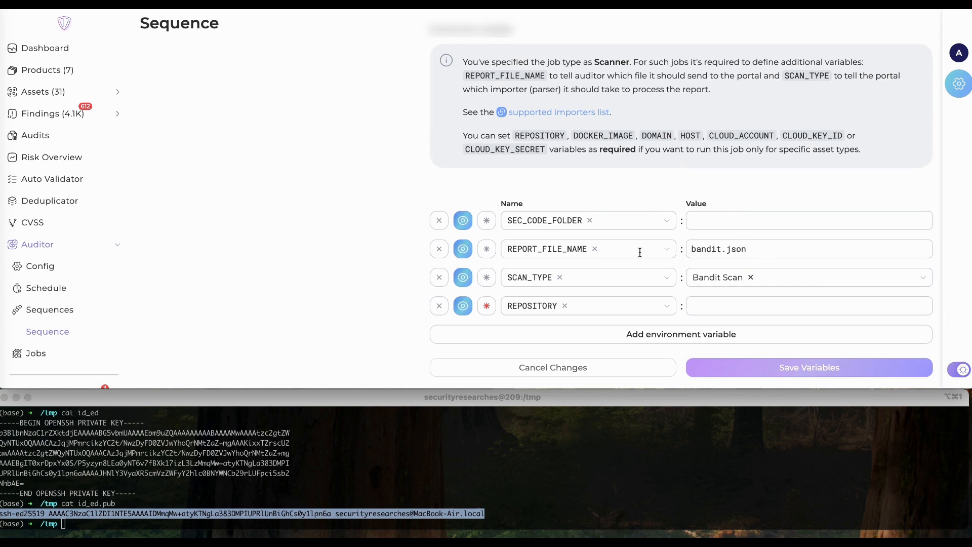
drag(765, 252, 686, 251)
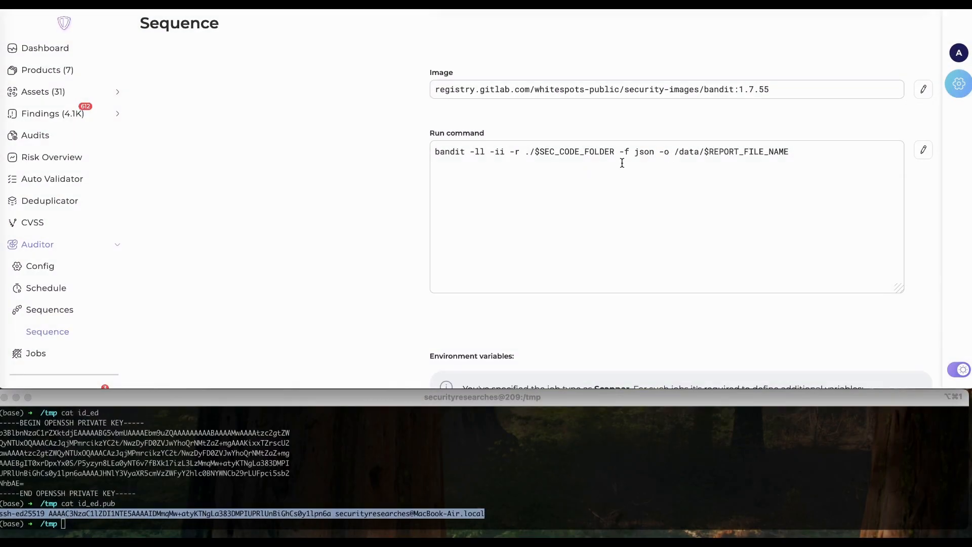
drag(676, 153, 705, 153)
click(715, 153)
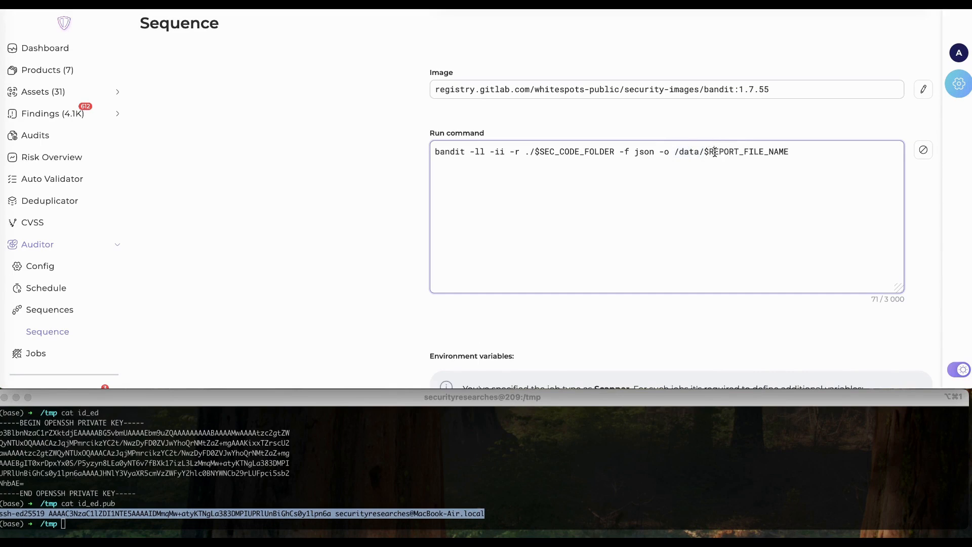
double_click(745, 151)
scroll(746, 154, up, 3)
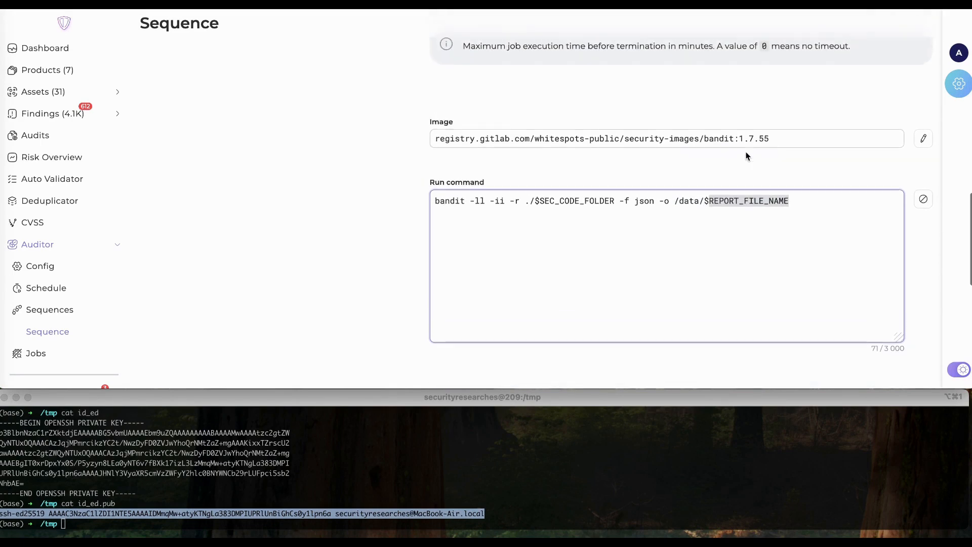
scroll(746, 155, up, 2)
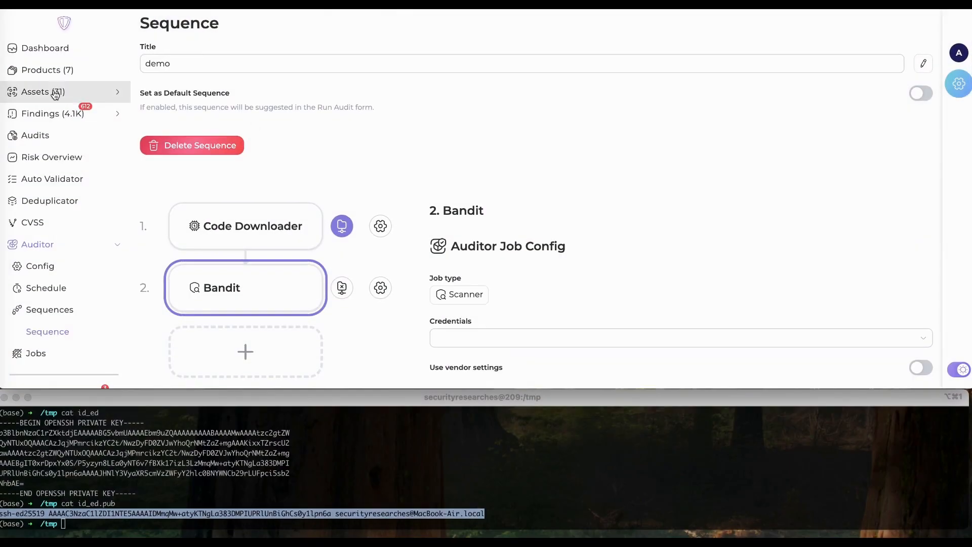
click(55, 95)
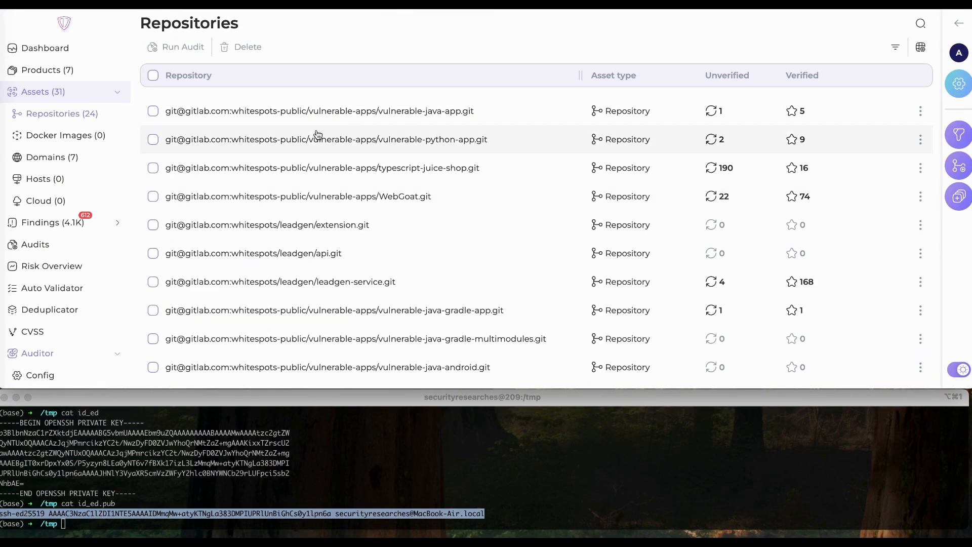
click(956, 167)
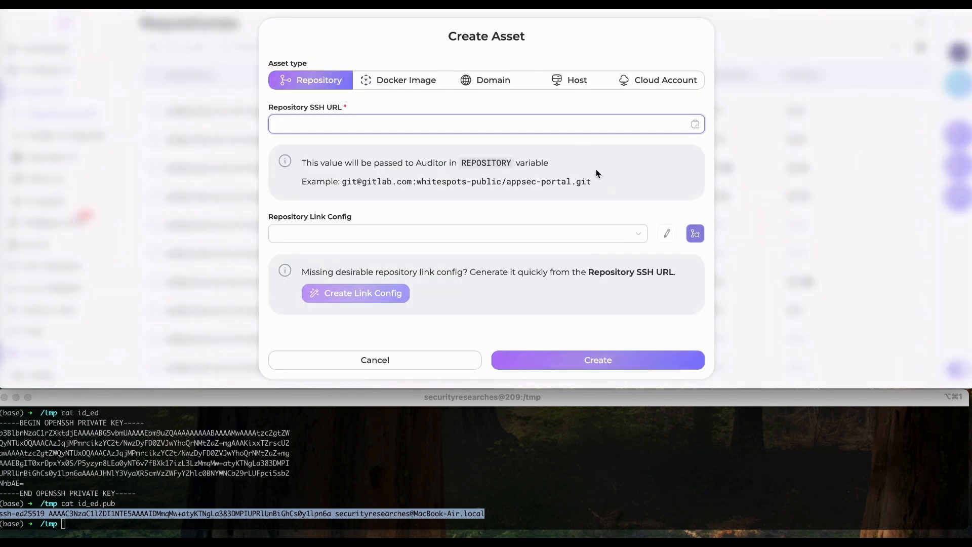
drag(592, 181, 344, 182)
key(super+c)
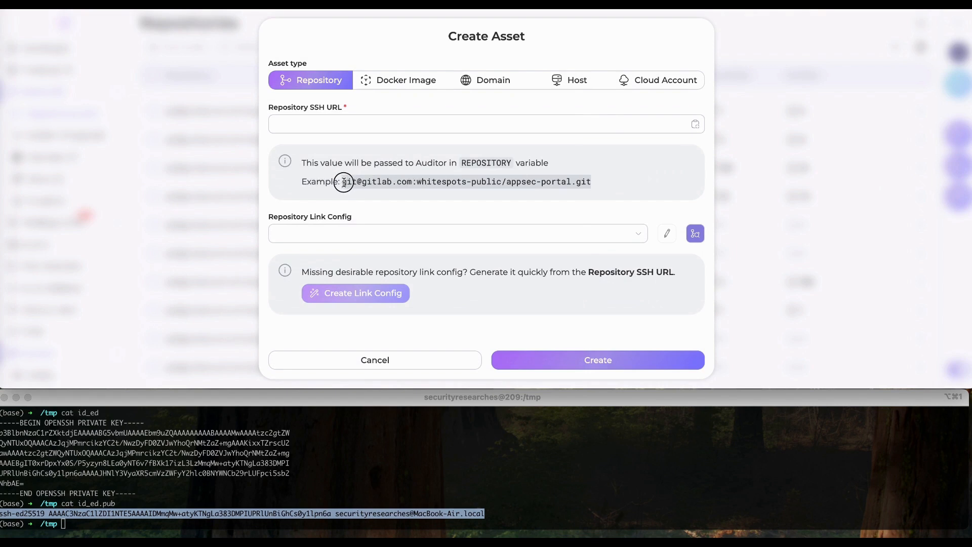
click(300, 124)
key(super+v)
scroll(421, 235, down, 5)
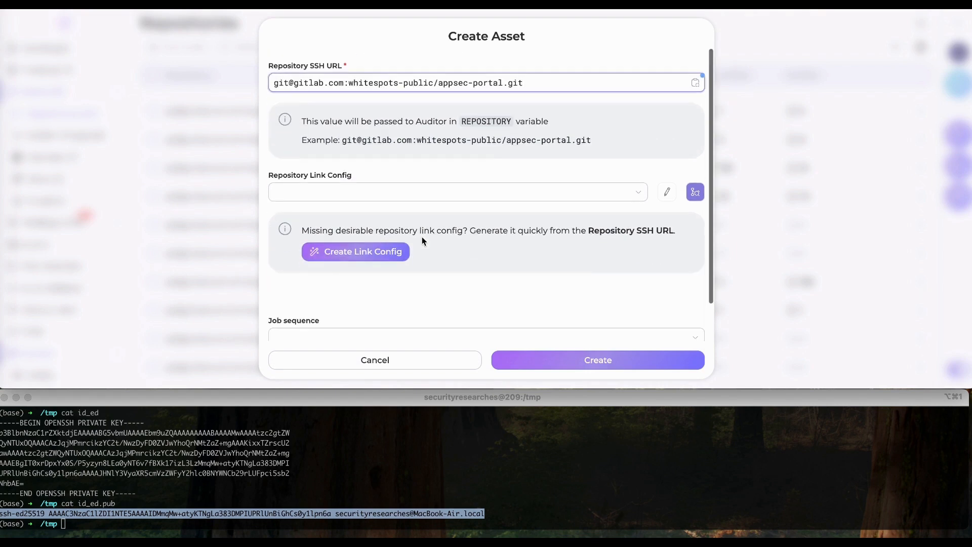
click(371, 253)
text(de)
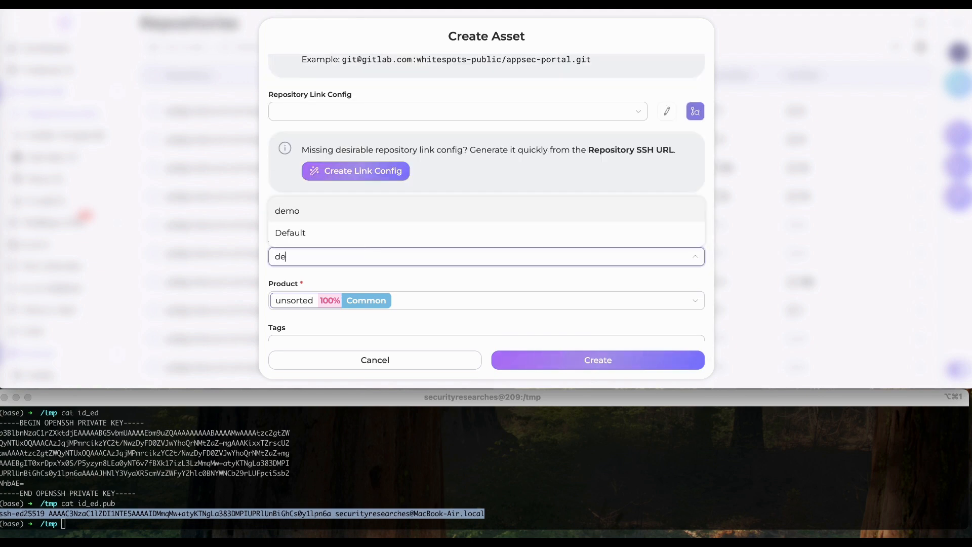
click(305, 210)
click(561, 360)
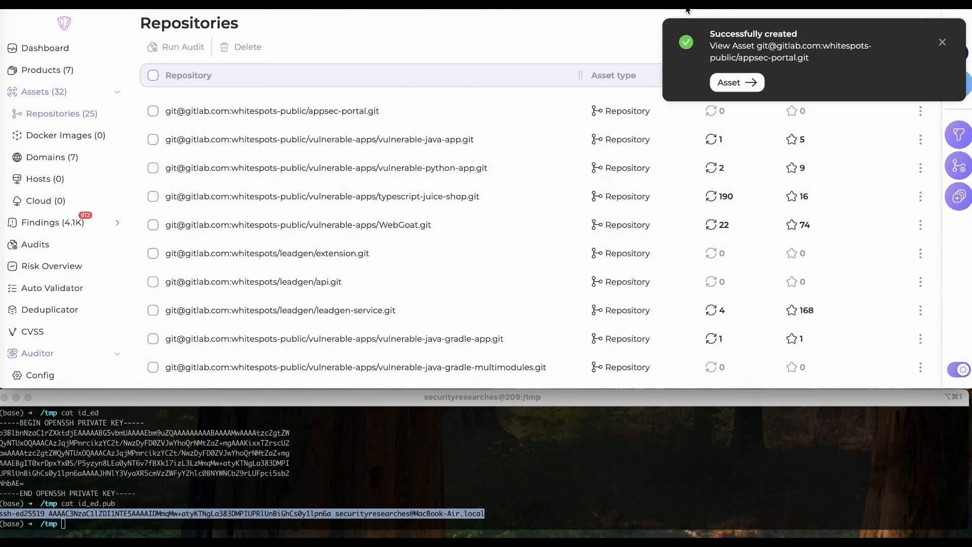
- Run an audit on the new appsec-portal repository asset
click(936, 42)
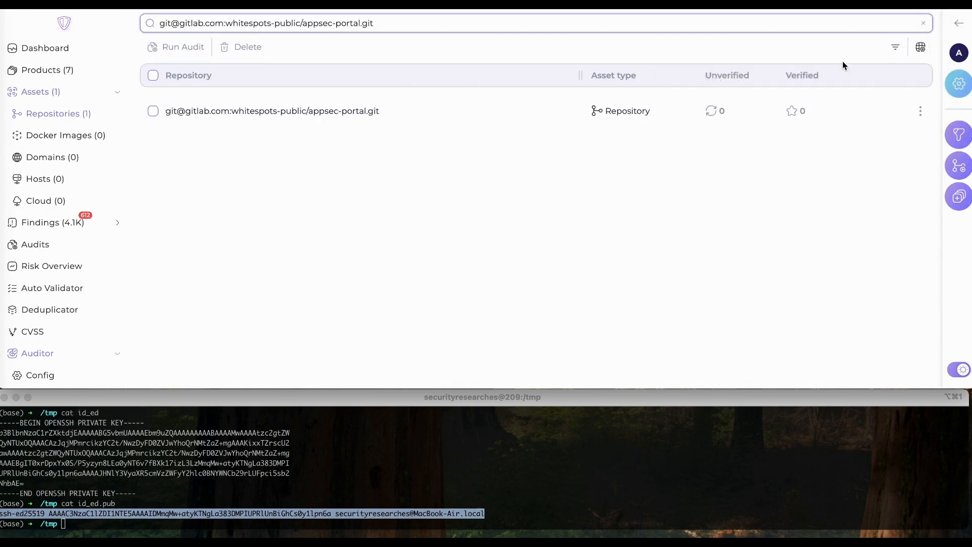
click(153, 75)
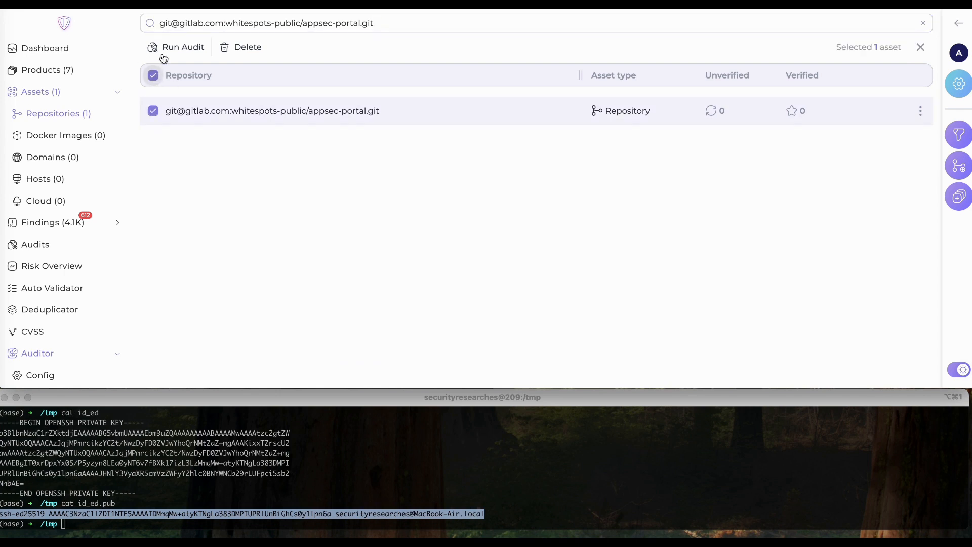
click(172, 48)
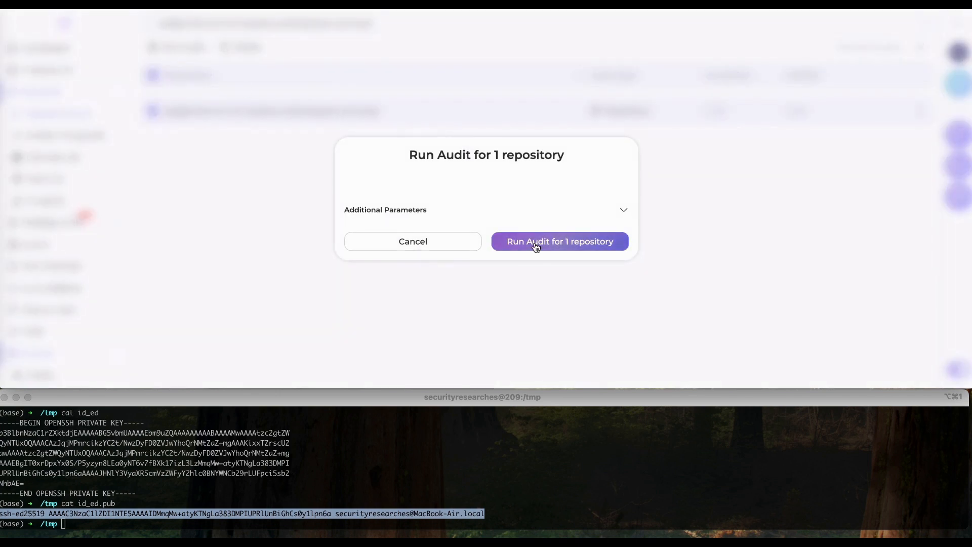
click(535, 243)
- Go to the audit pipelines and scroll through the finished pipelines
click(486, 327)
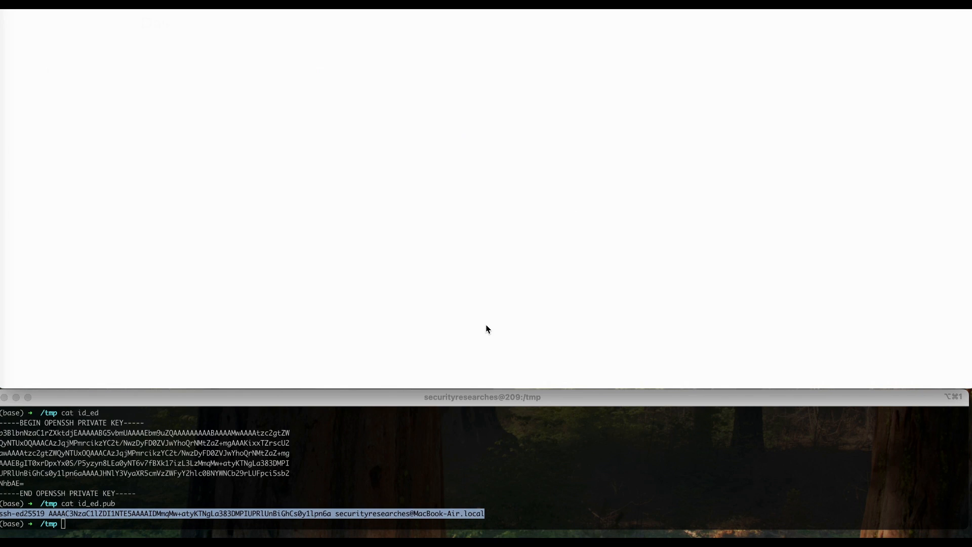
scroll(260, 258, down, 5)
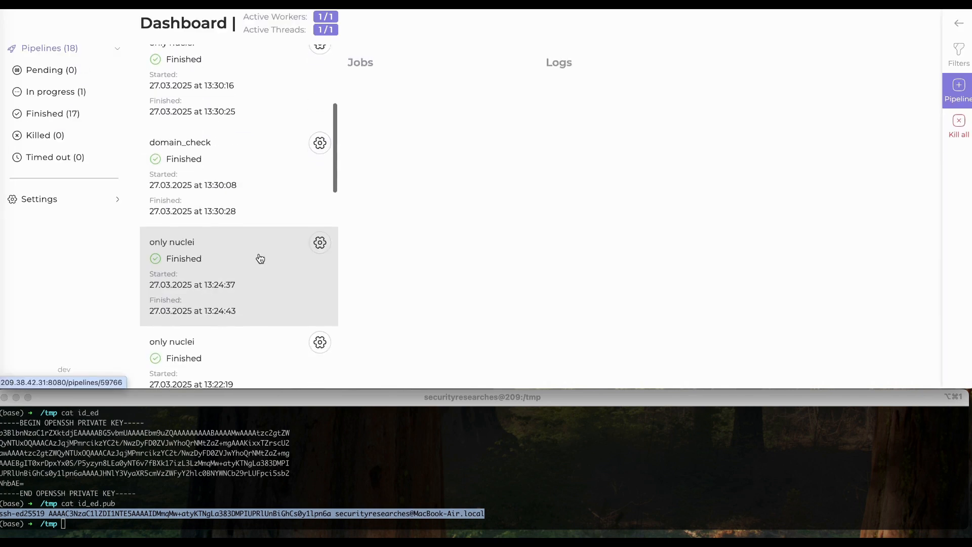
scroll(259, 258, down, 20)
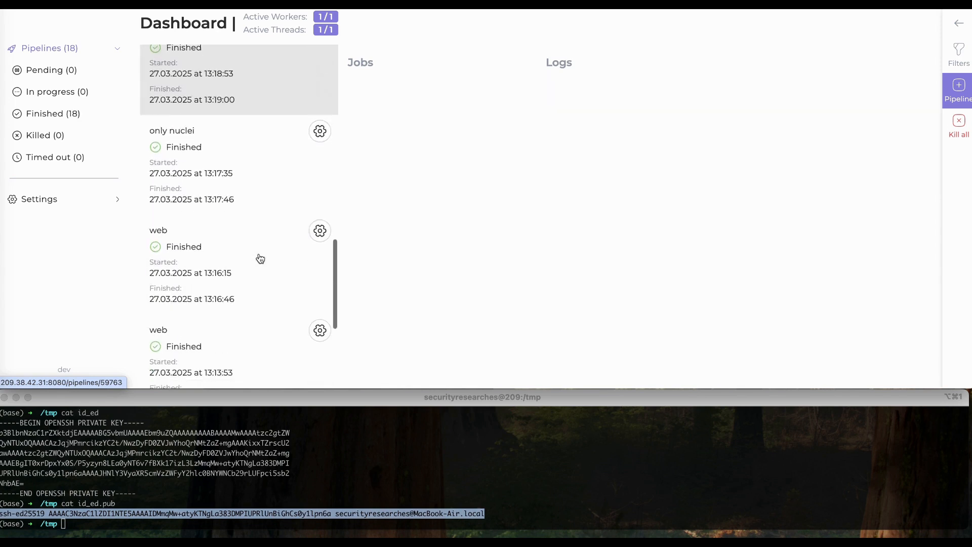
scroll(260, 258, down, 8)
- Review the 13:04:48 web pipeline's Subfinder log, then open the Cleaner settings
click(256, 267)
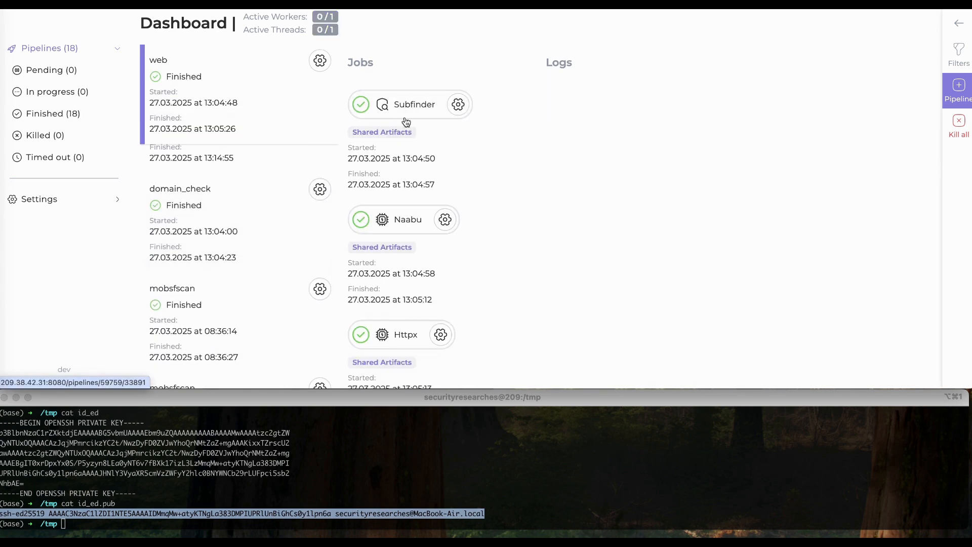
click(405, 119)
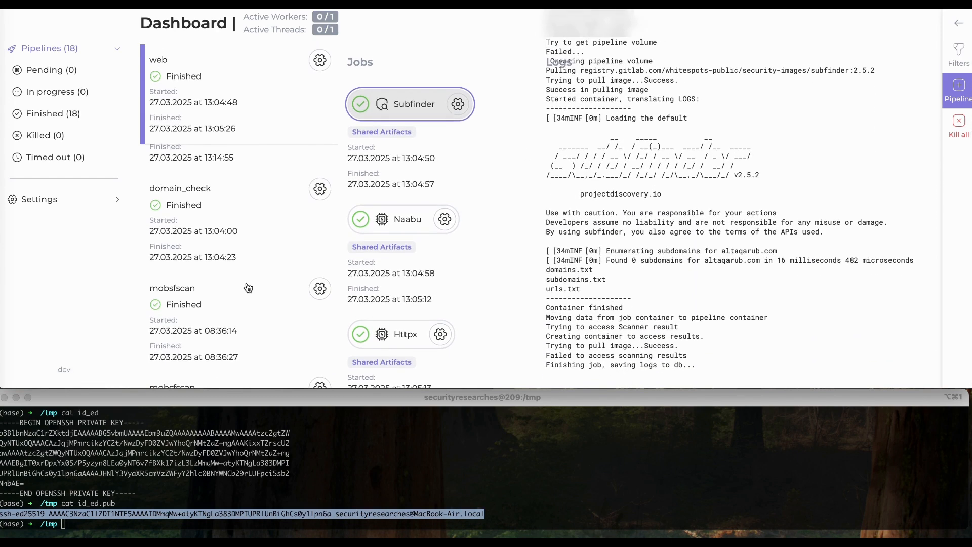
scroll(247, 314, down, 6)
scroll(246, 344, down, 3)
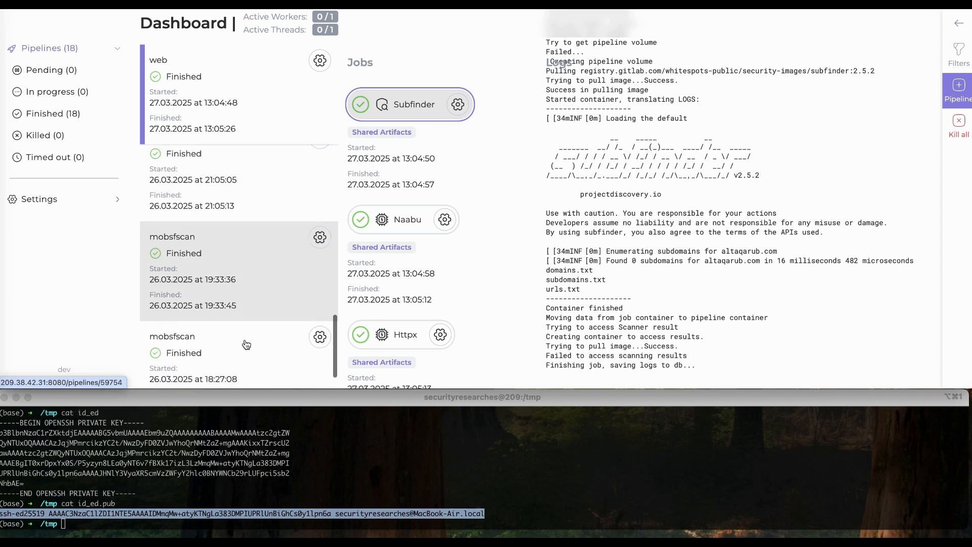
click(77, 204)
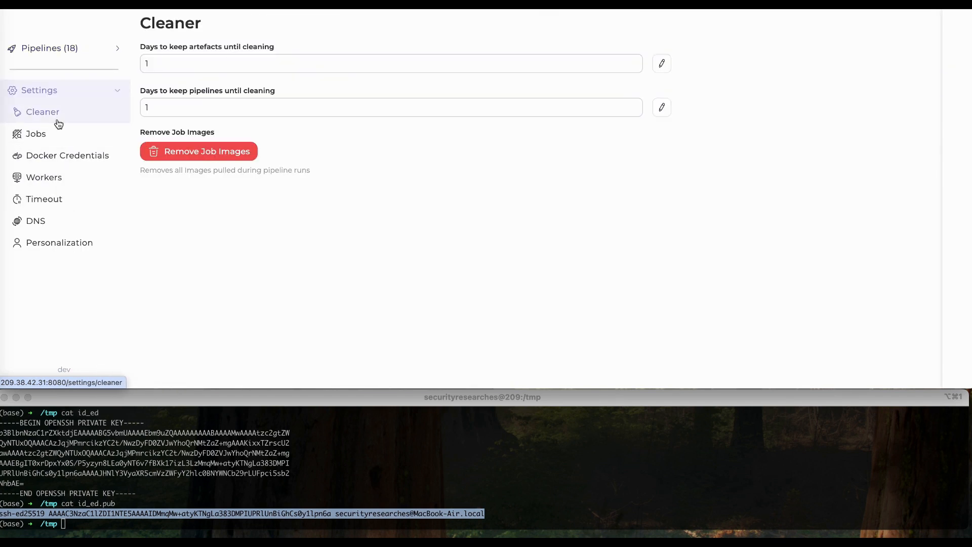
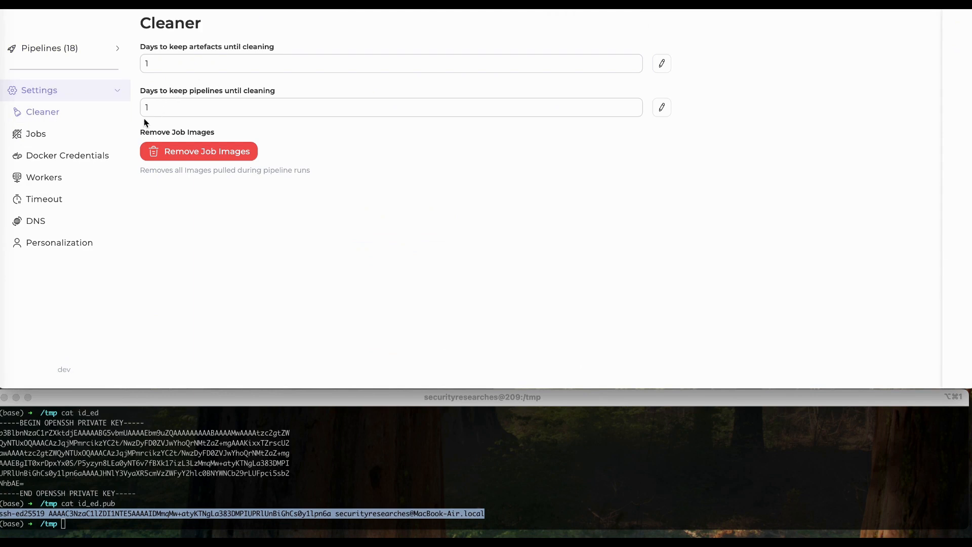
- Review the configured scan jobs, then the Docker Credentials page listing the saved credential 'test'
click(64, 140)
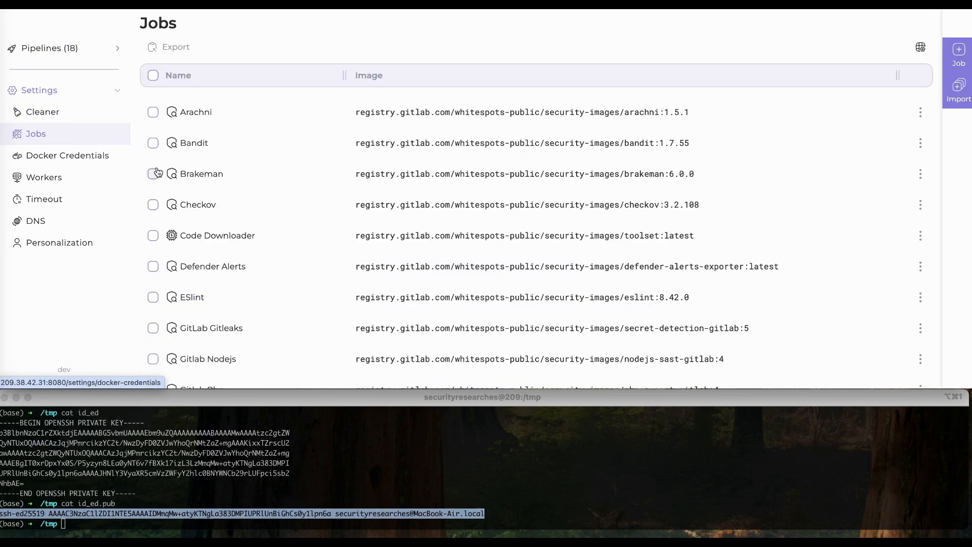
scroll(172, 201, down, 1)
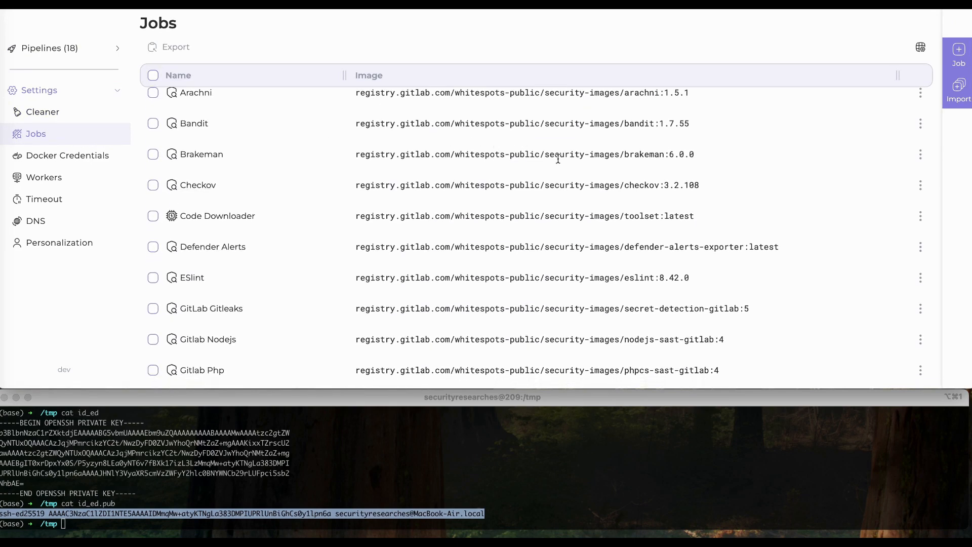
click(85, 169)
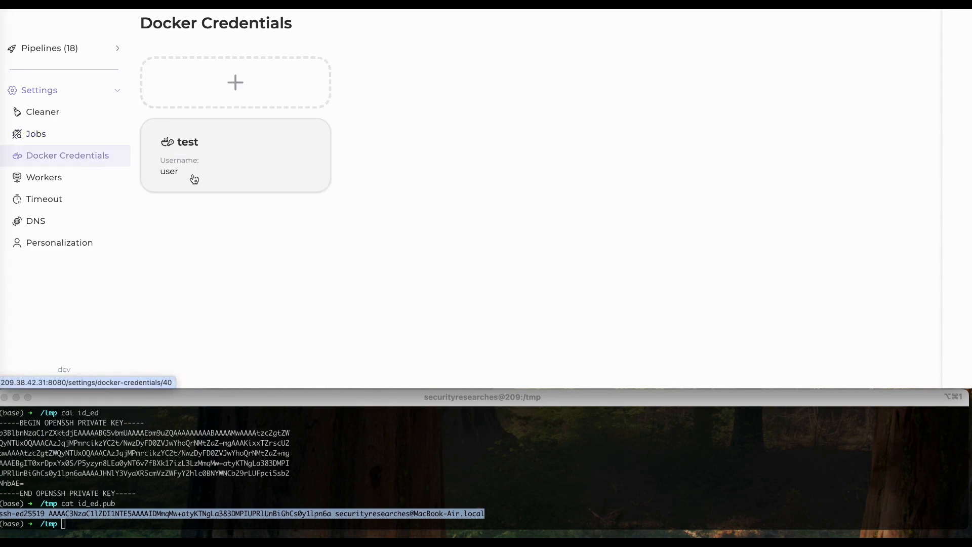